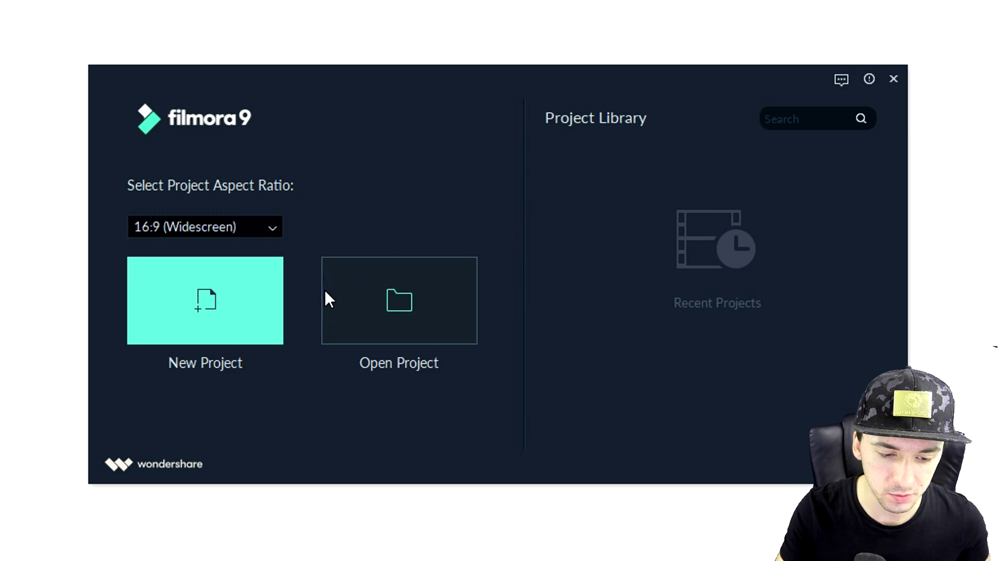
Create a new project with the 16:9 (Widescreen) aspect ratio.
click(201, 229)
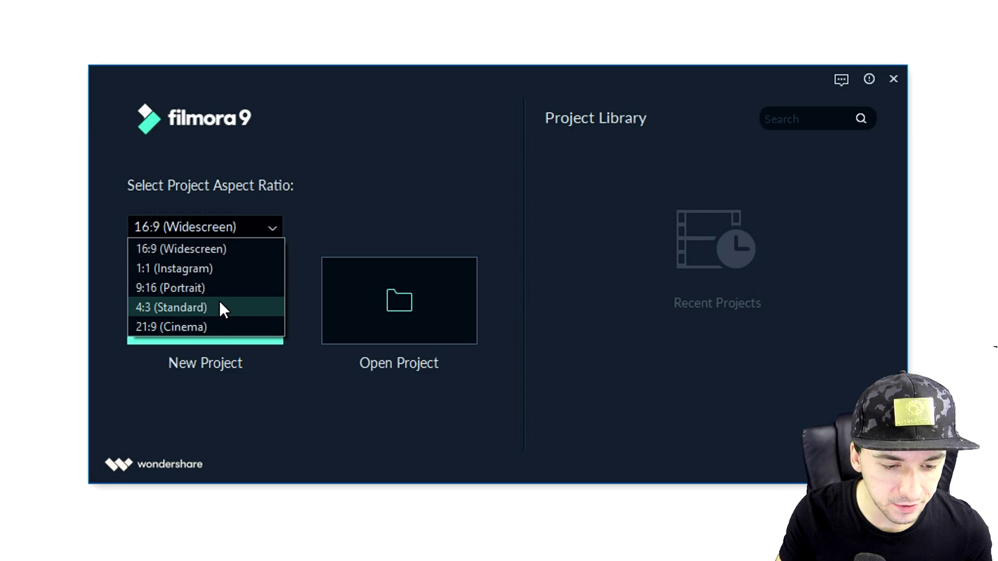
click(169, 249)
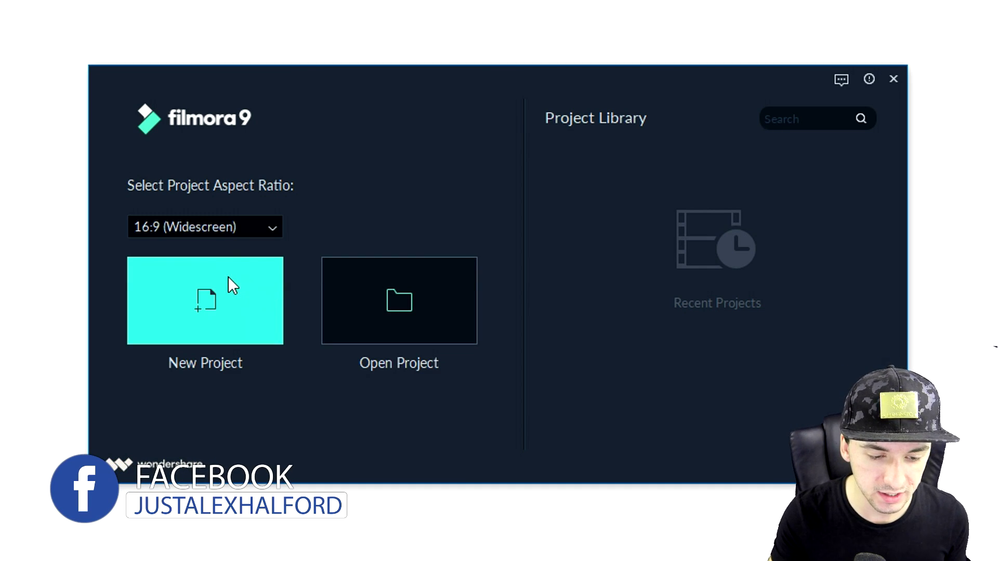
click(234, 300)
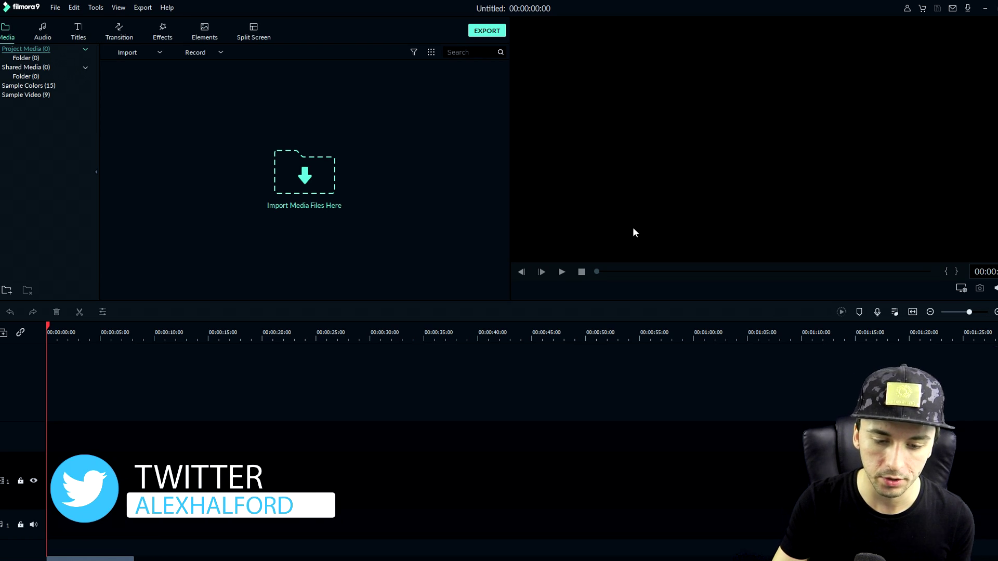
click(733, 417)
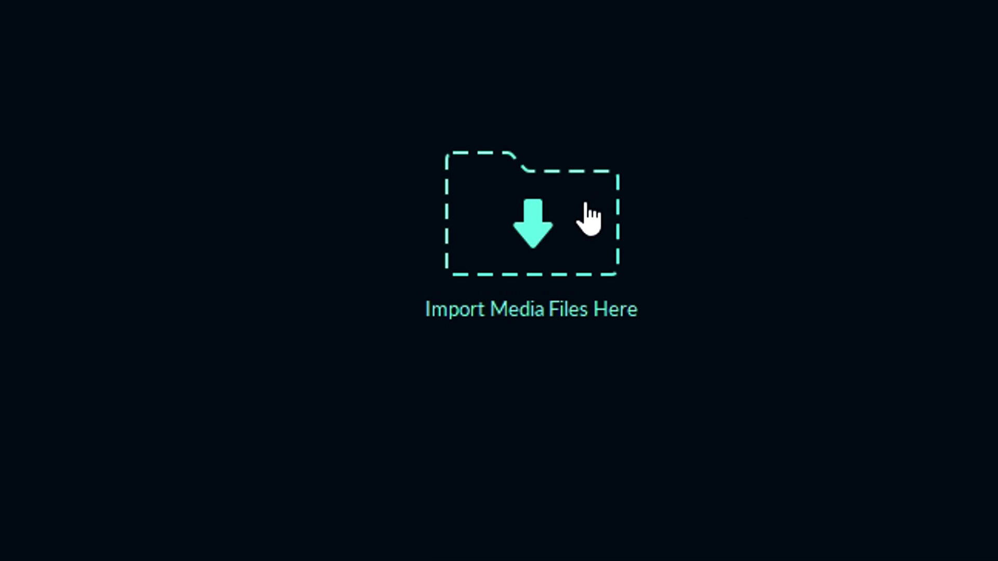
Import Intro yes.mp4 and place it at the start of video track 2, keeping the current project settings.
click(555, 218)
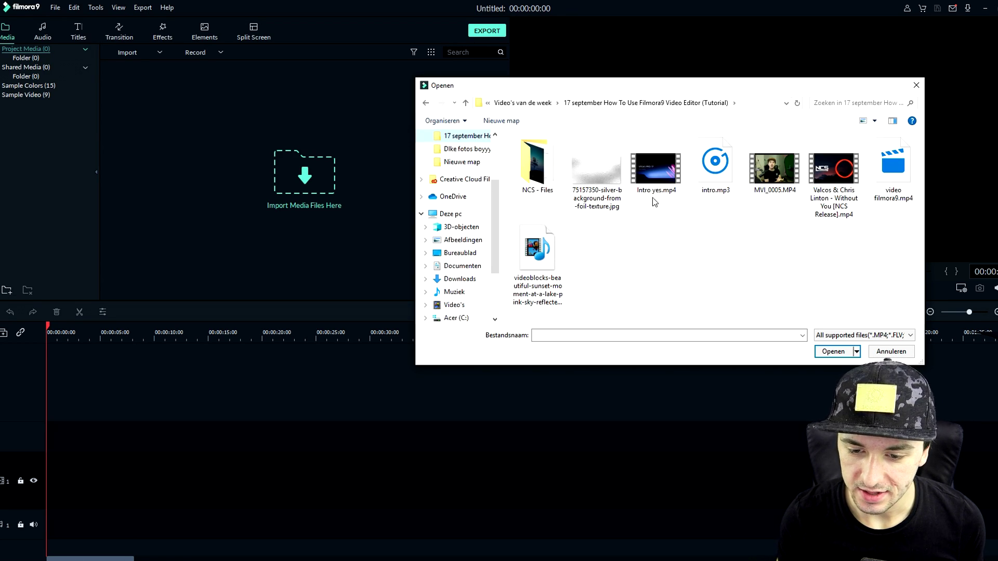
click(652, 182)
key(Return)
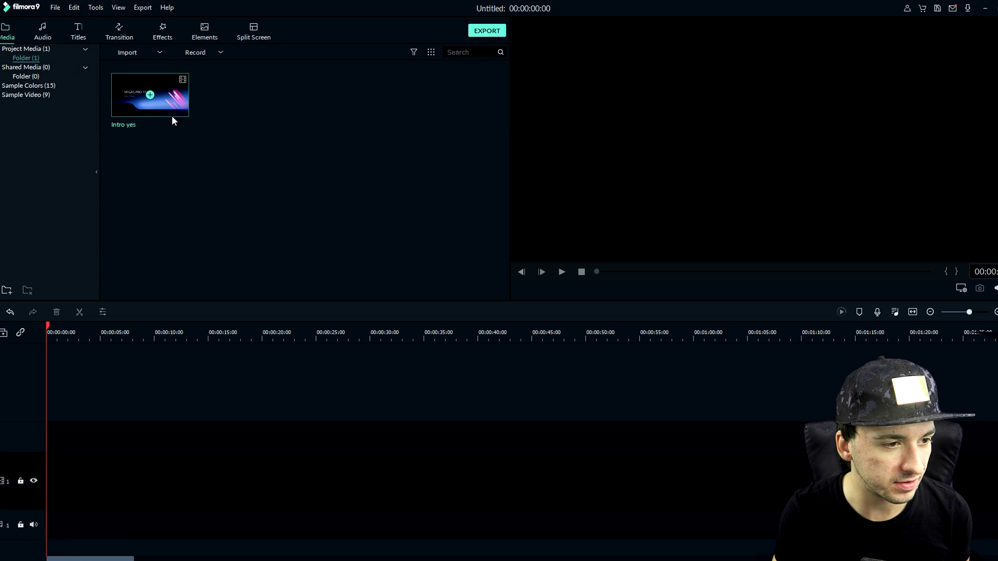
drag(153, 109, 44, 383)
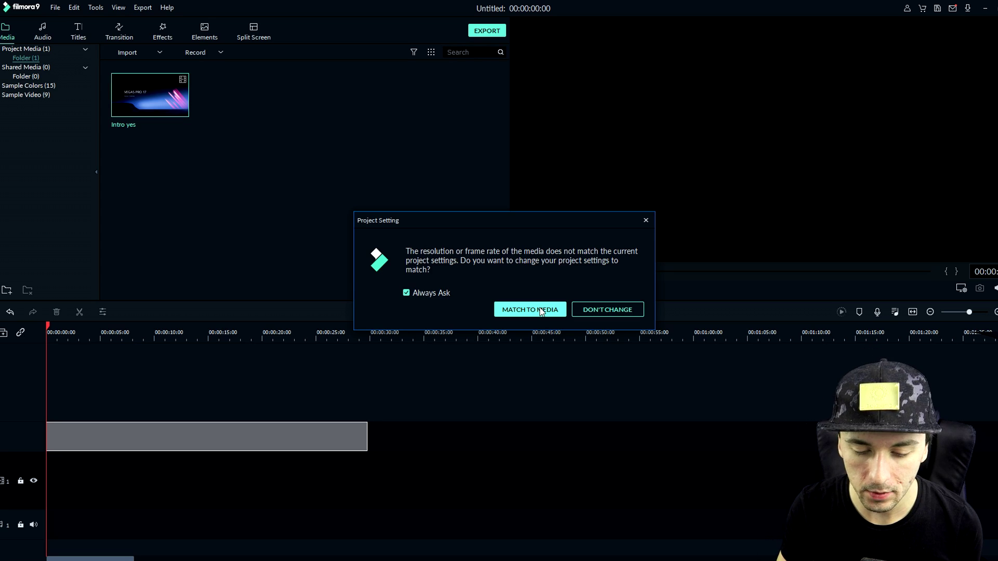
click(600, 307)
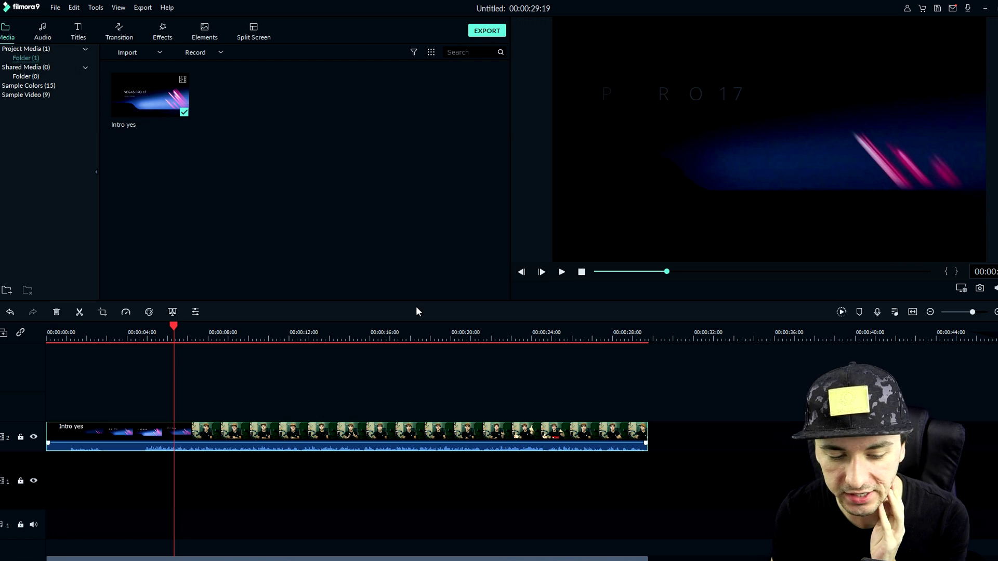
Split the Intro yes clip at about 5.5 seconds, while the Vegas Pro 17 title is on screen.
click(308, 332)
drag(308, 332, 157, 324)
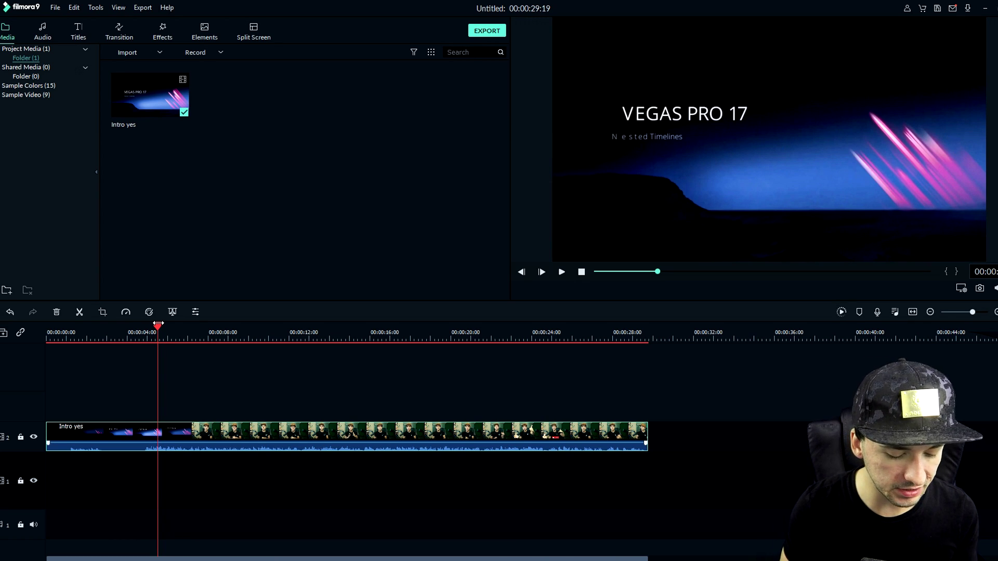
key(ctrl+b)
Pull the second Intro yes segment away from the cut to open a gap, and close that gap again.
drag(175, 430, 215, 428)
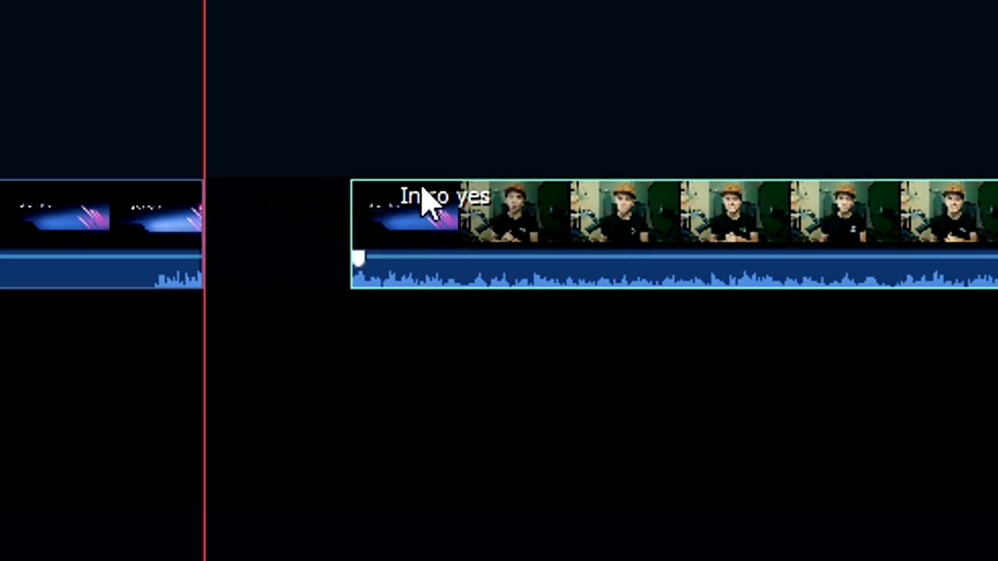
click(274, 223)
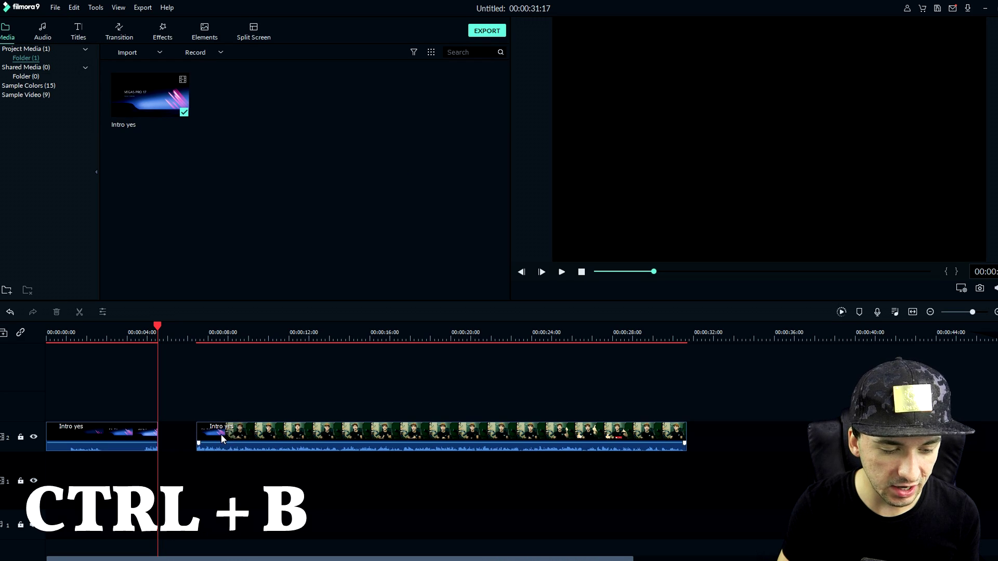
key(Delete)
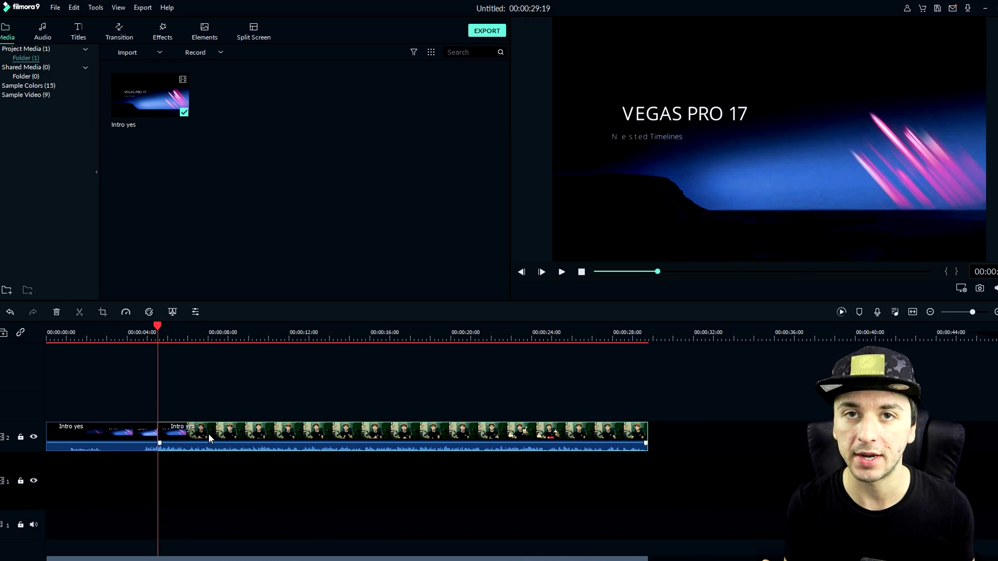
Split the second segment at about 7.4 seconds, delete the short middle piece, and play the edit from about 4 seconds.
click(196, 332)
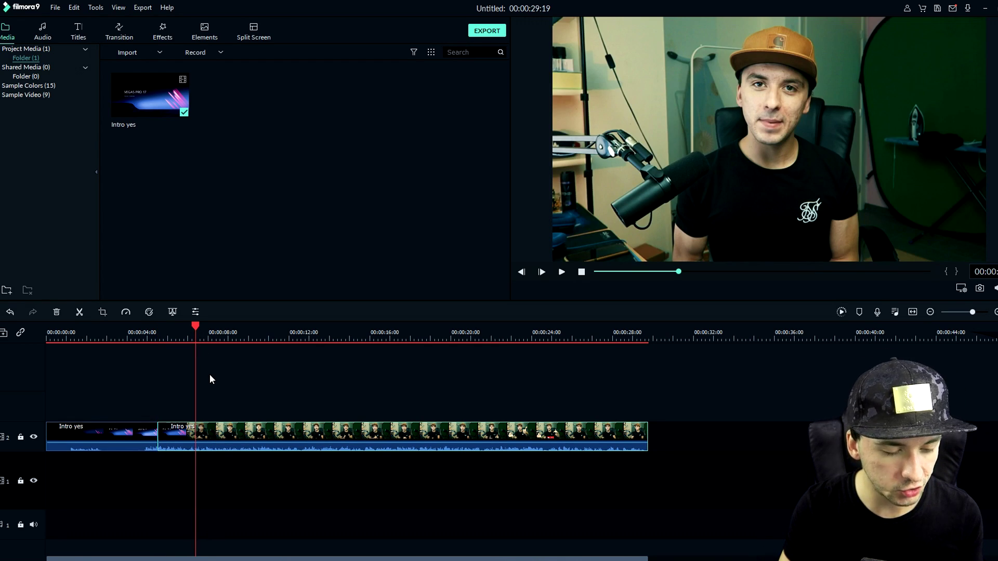
key(ctrl+b)
click(175, 434)
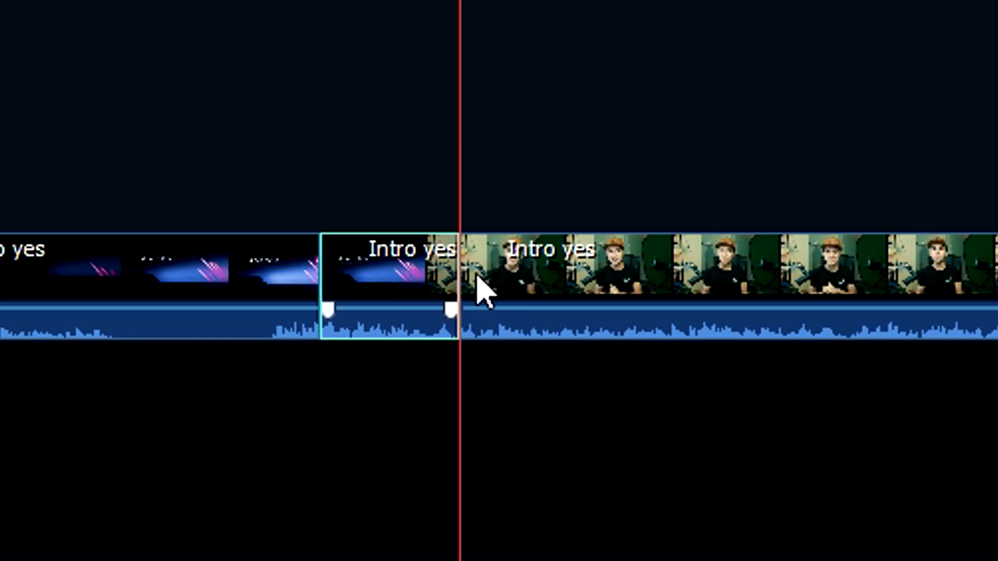
key(Delete)
drag(436, 266, 430, 285)
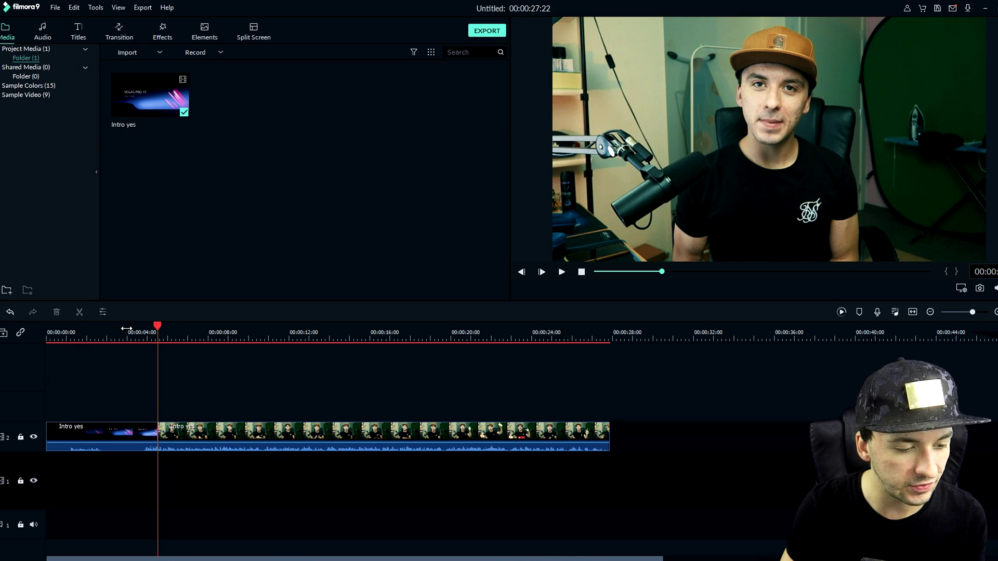
click(126, 329)
key(space)
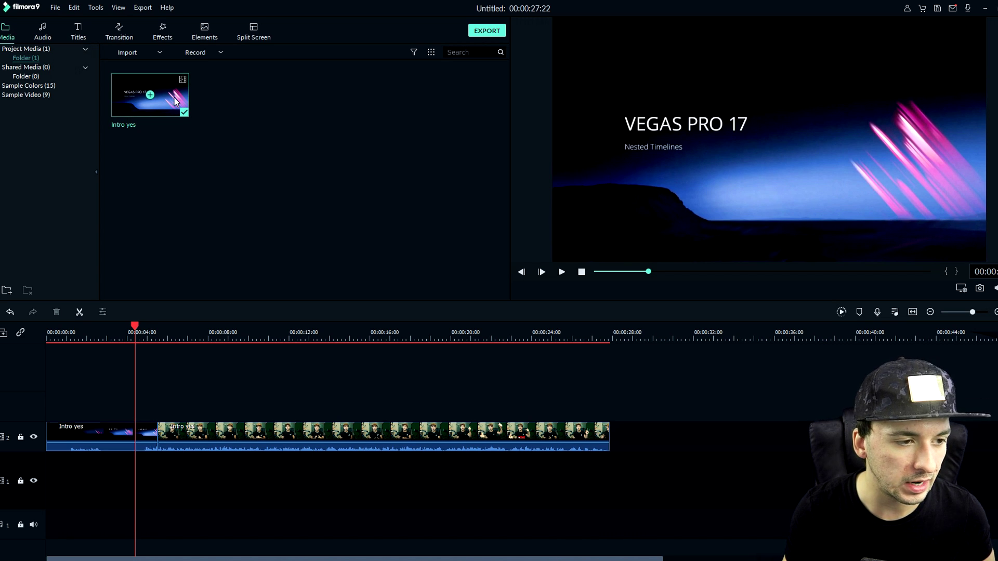
Add the Drift - Drift song from the Young & Bright music to audio track 1, starting at about 27 seconds.
click(52, 35)
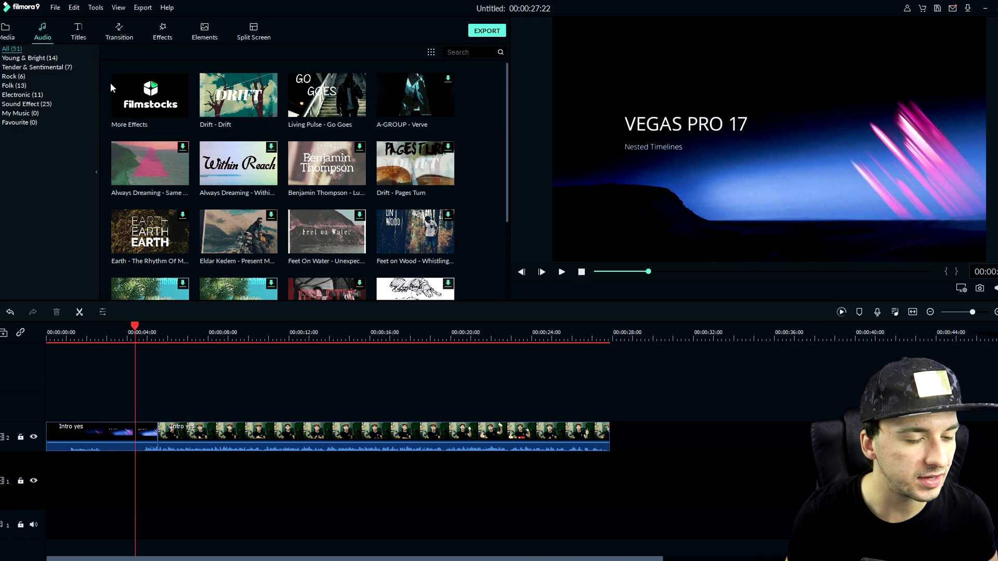
click(56, 60)
drag(121, 121, 231, 477)
drag(298, 528, 692, 517)
Play the Drift - Drift song from about 30 seconds and delete it from the audio track.
click(649, 333)
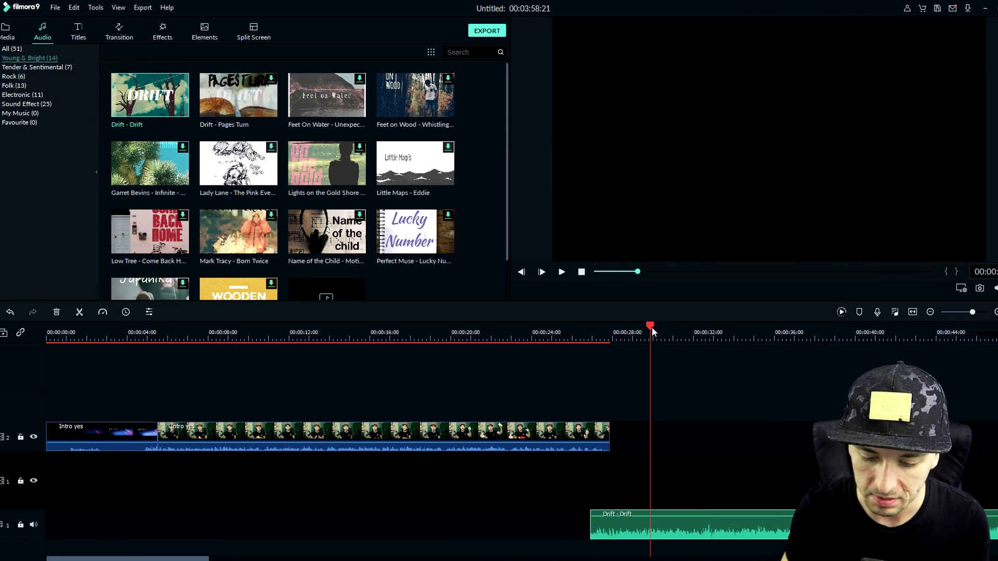
key(space)
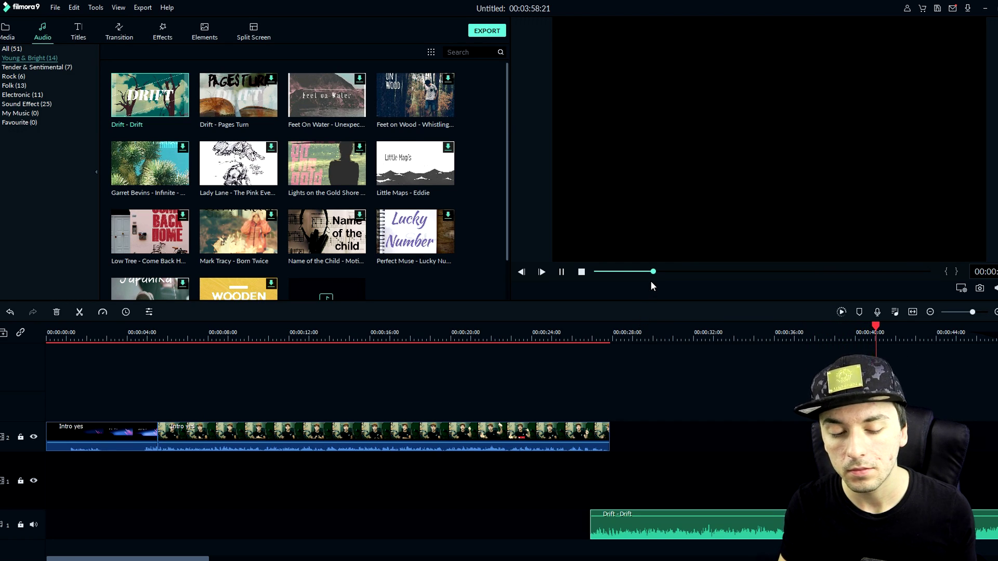
key(space)
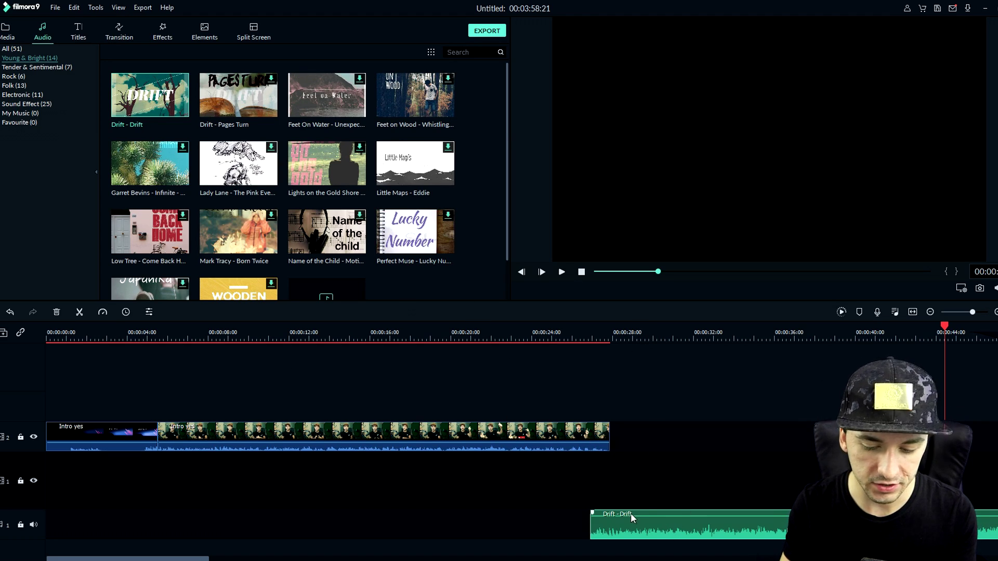
click(676, 522)
key(Delete)
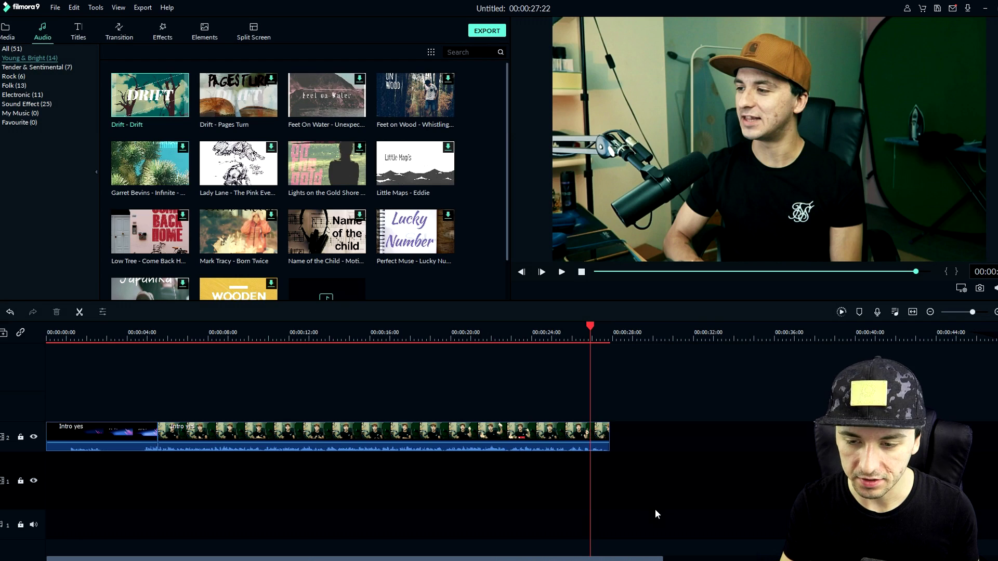
Look through the Tender & Sentimental, Rock, Folk, Electronic, Sound Effect and My Music audio categories.
click(656, 327)
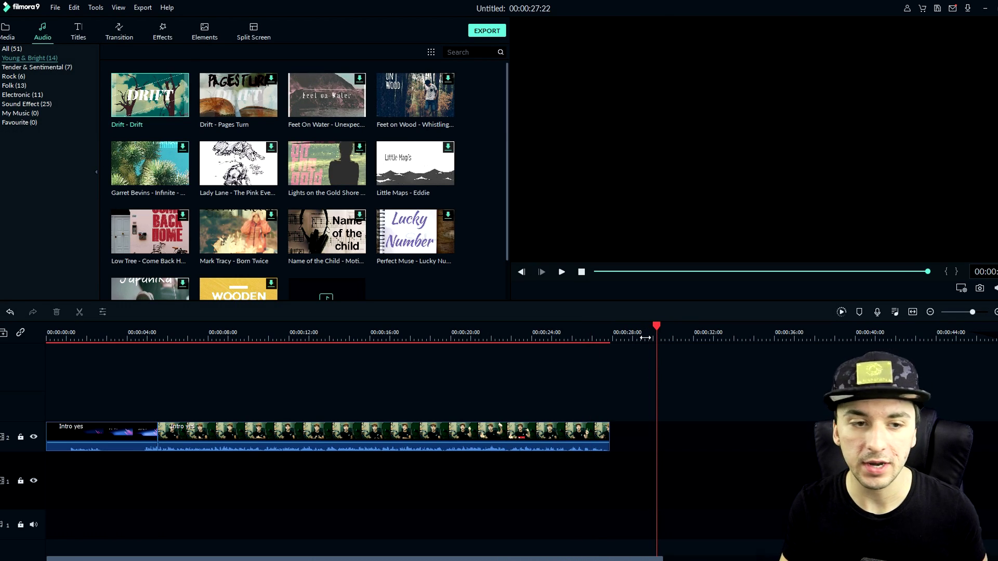
click(36, 67)
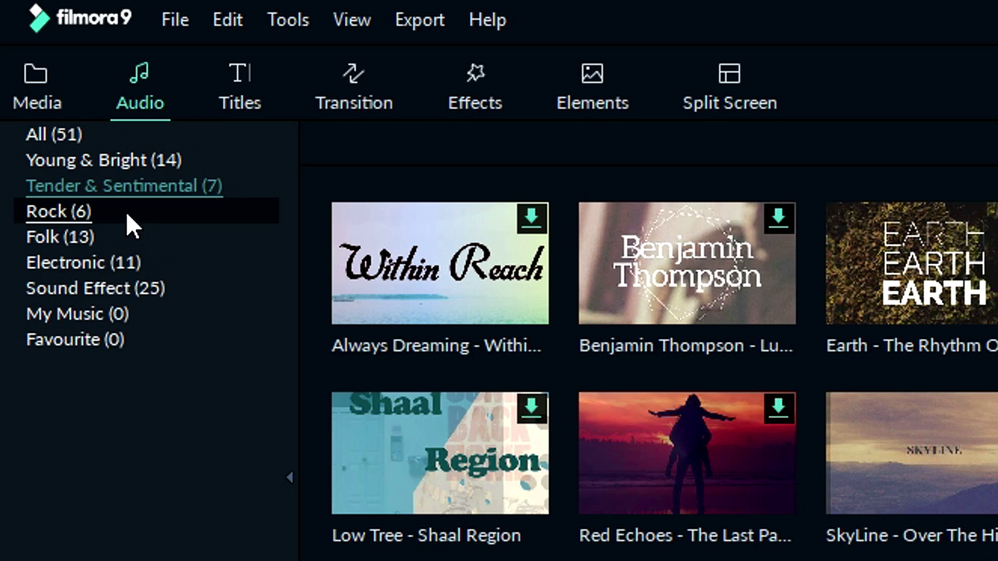
click(126, 211)
click(120, 236)
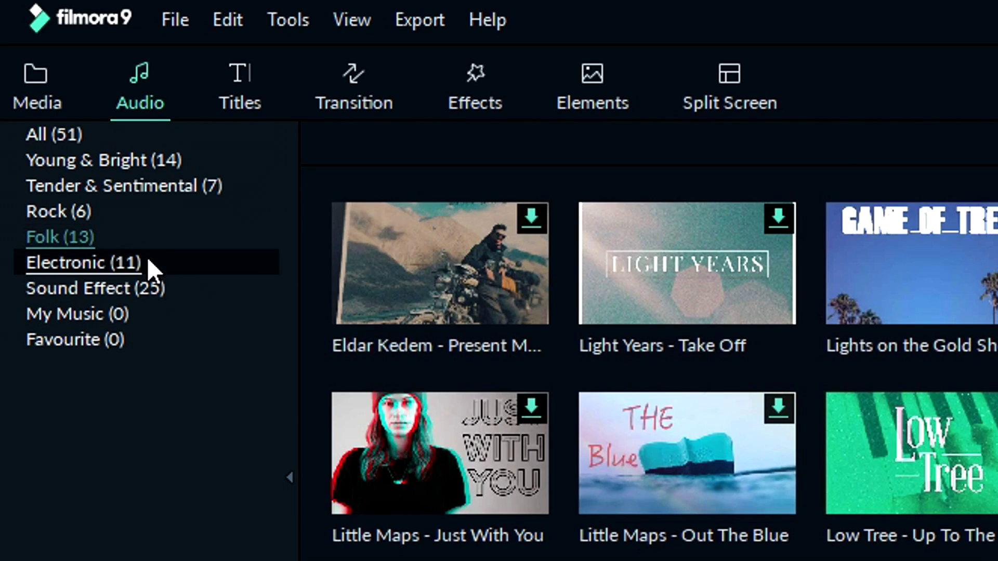
click(149, 260)
click(198, 285)
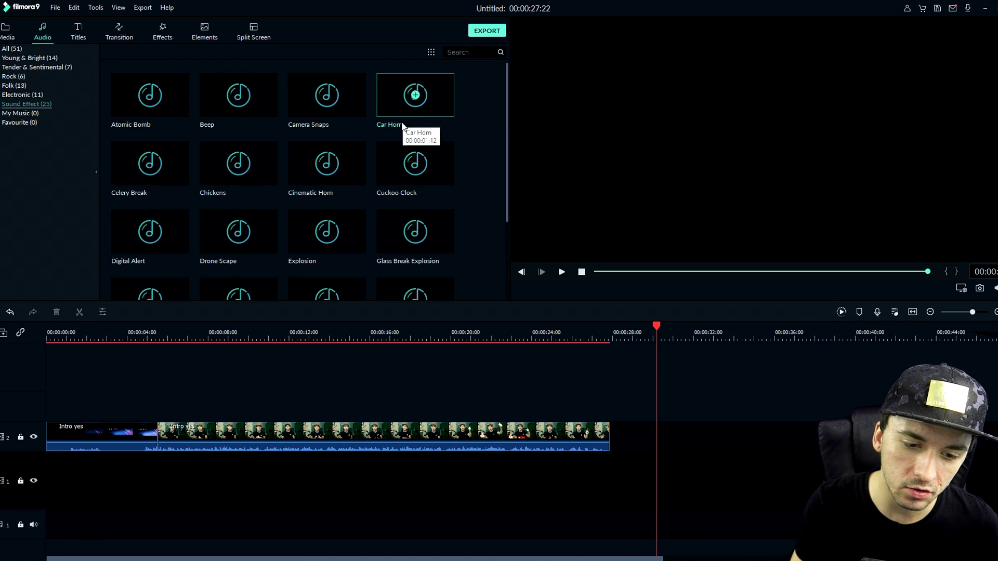
scroll(359, 217, down, 2)
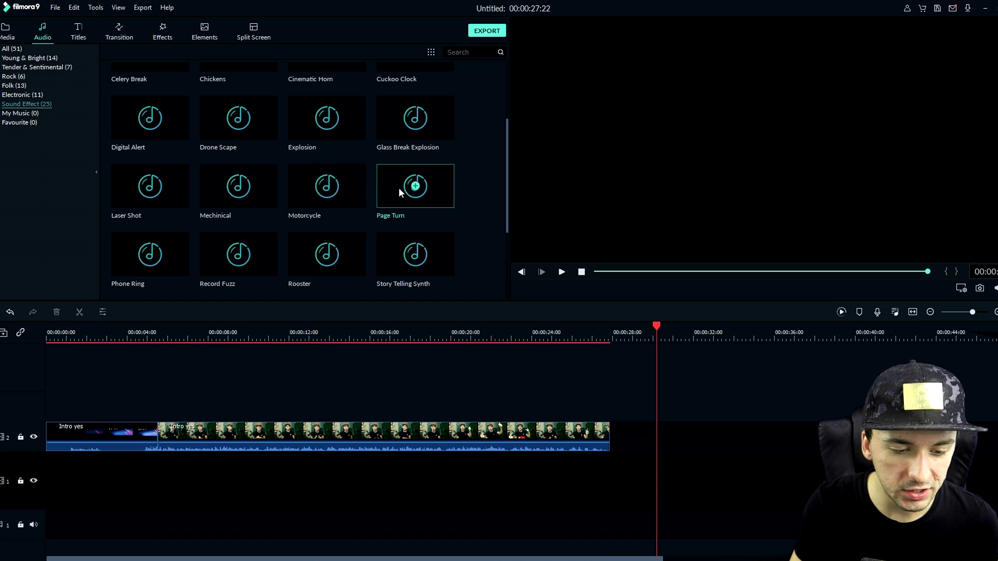
scroll(171, 236, down, 3)
scroll(220, 220, up, 5)
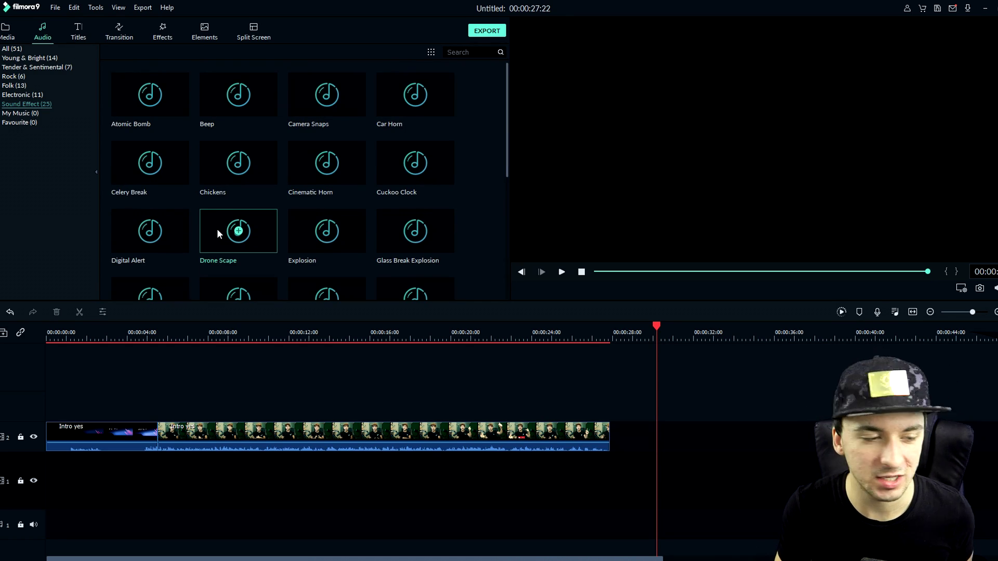
click(53, 115)
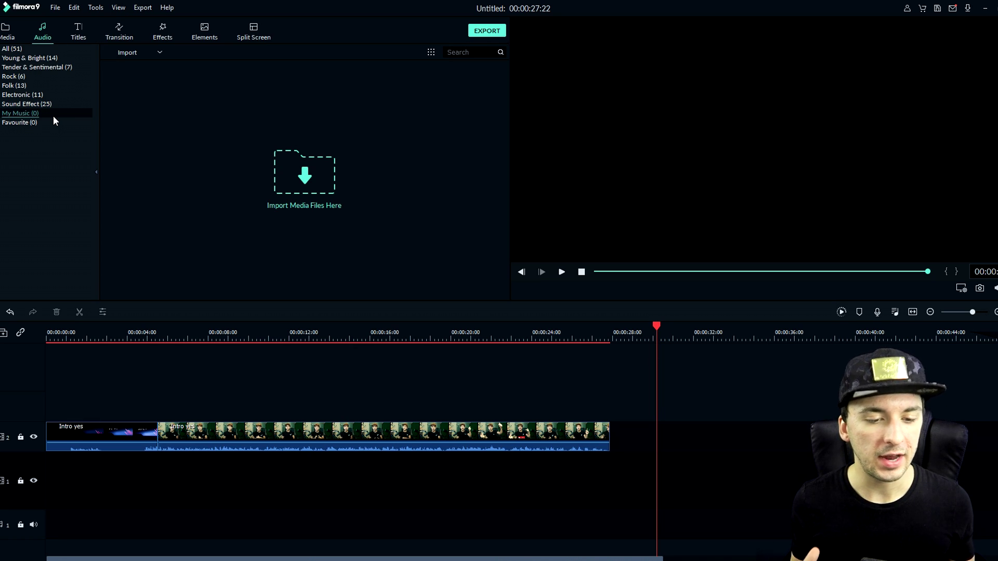
Add the Opener 2 title from the Openers category to video track 2 at about 30 seconds.
click(78, 31)
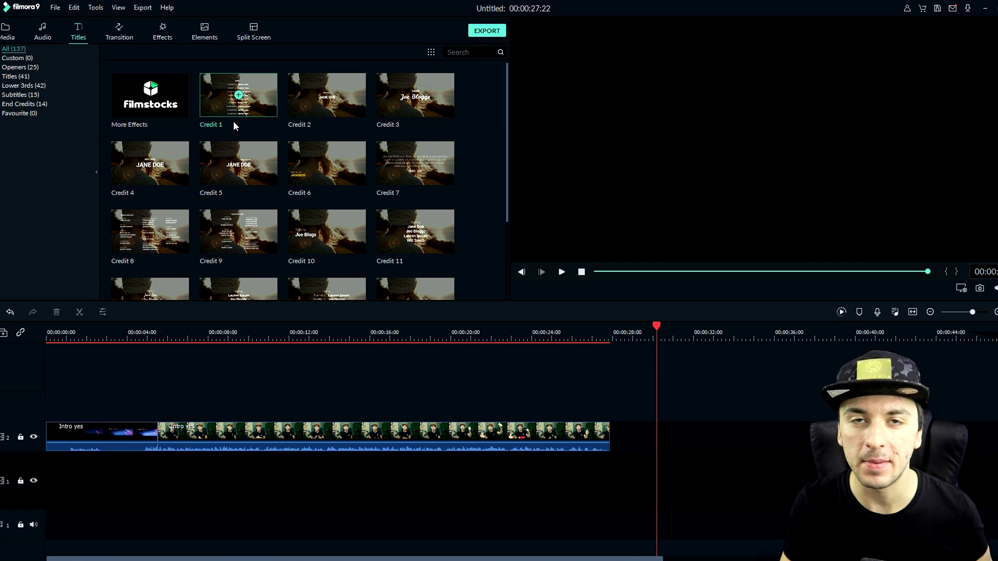
click(31, 67)
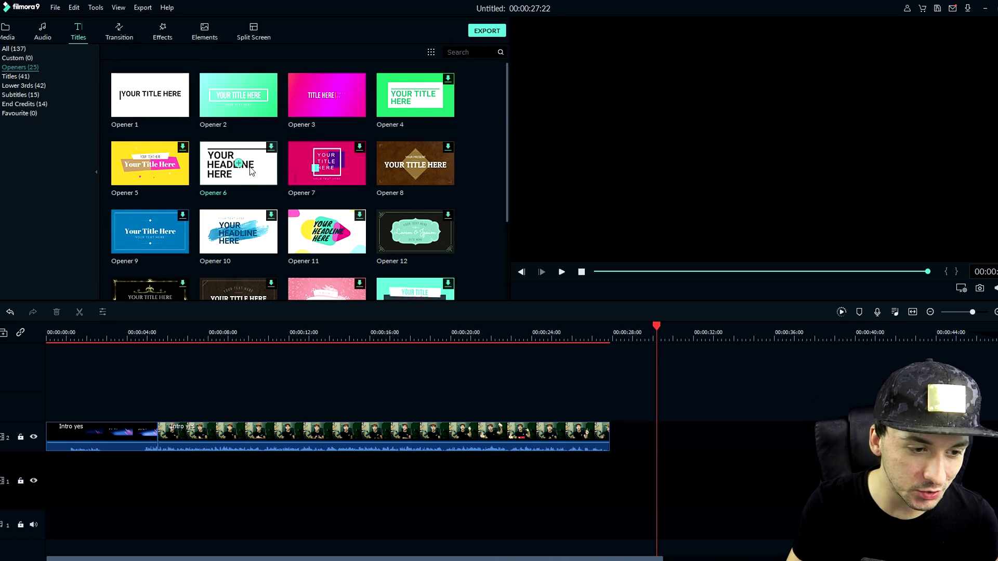
scroll(249, 166, down, 2)
scroll(249, 166, up, 2)
drag(224, 123, 679, 456)
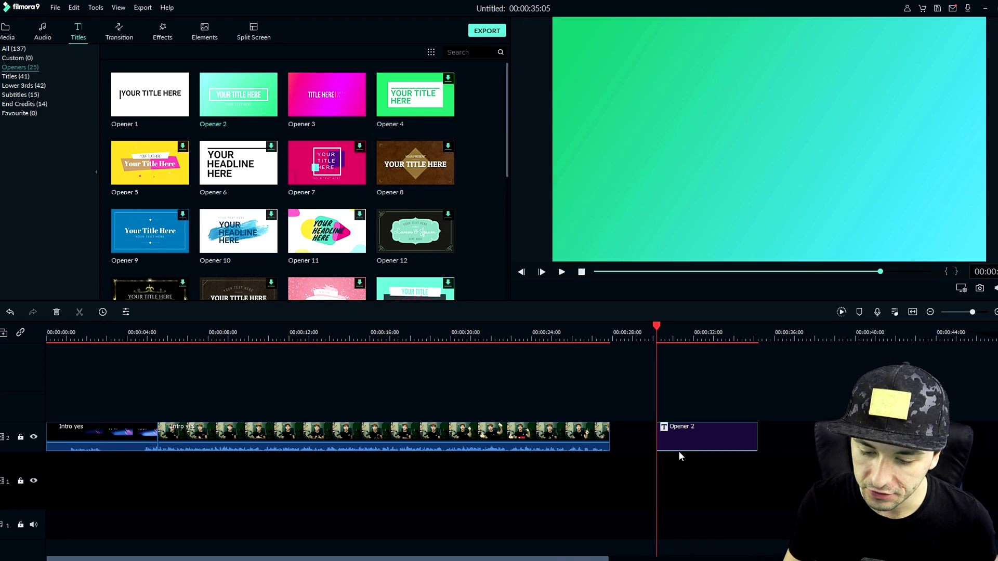
Replace the YOUR TITLE HERE text of the Opener 2 title with the presenter's full name.
click(685, 332)
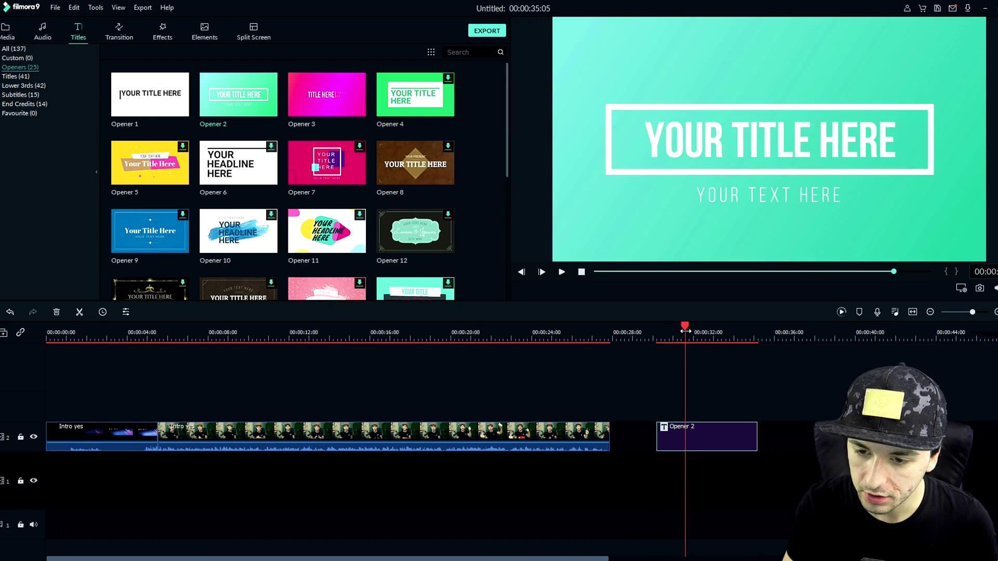
double_click(715, 140)
click(730, 141)
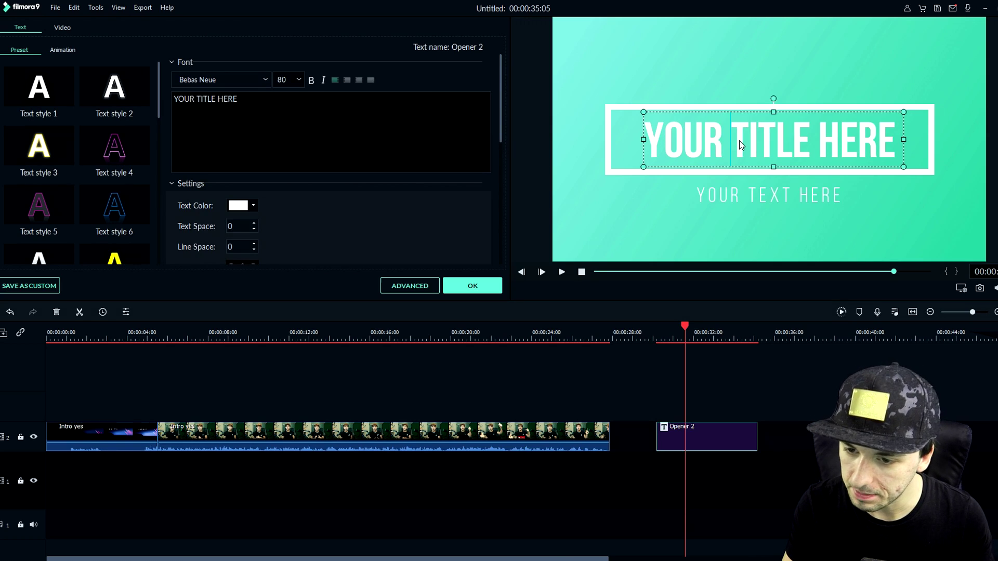
key(ctrl+a)
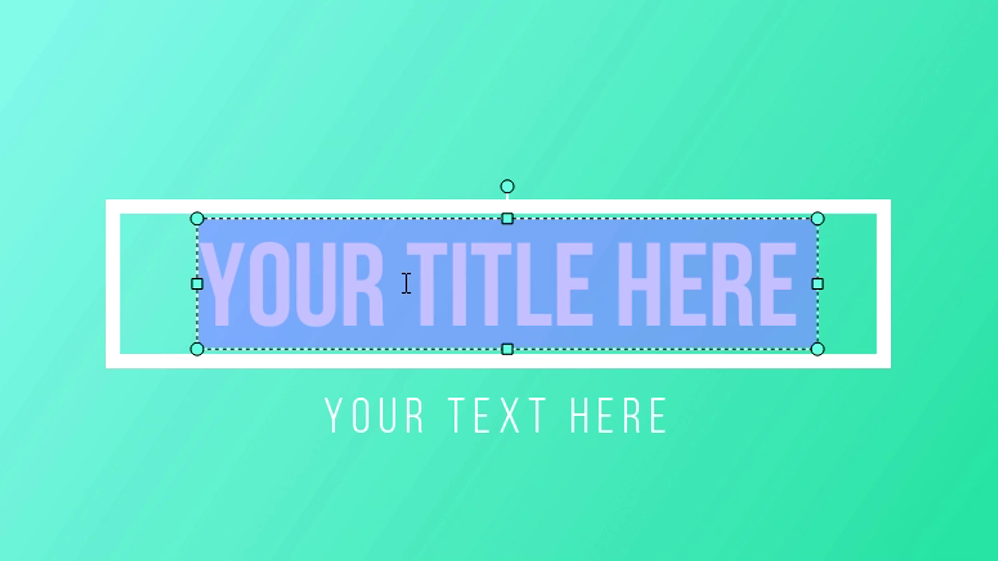
text(Alex Halford)
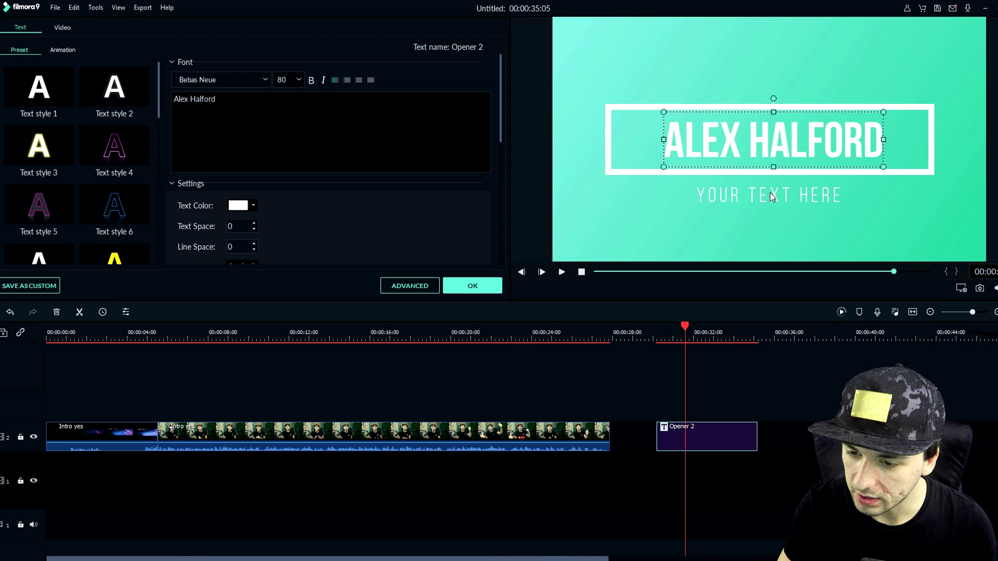
Replace the YOUR TEXT HERE subtitle of the Opener 2 title with Filmora9 Video Editor.
click(771, 196)
key(ctrl+a)
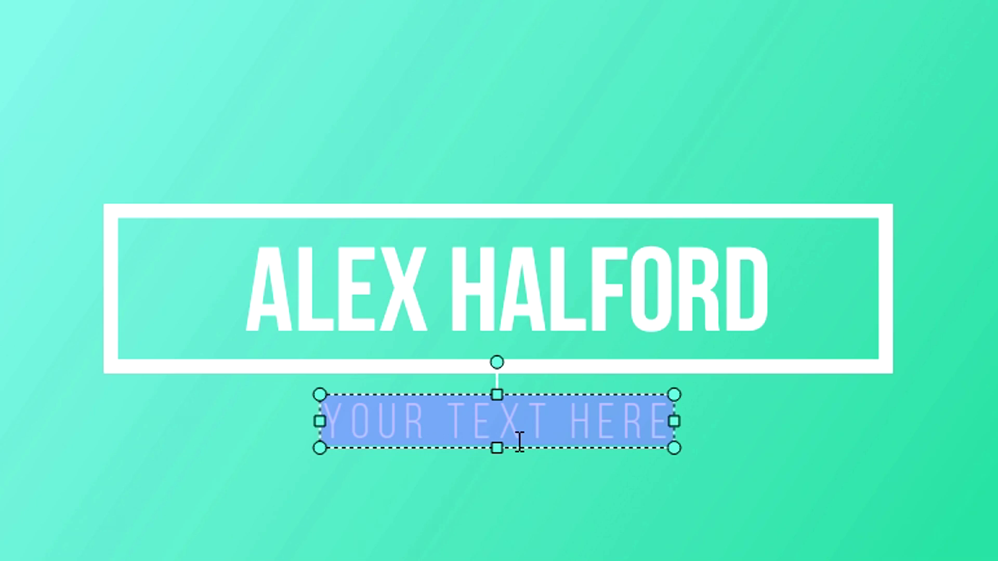
text(Filmora)
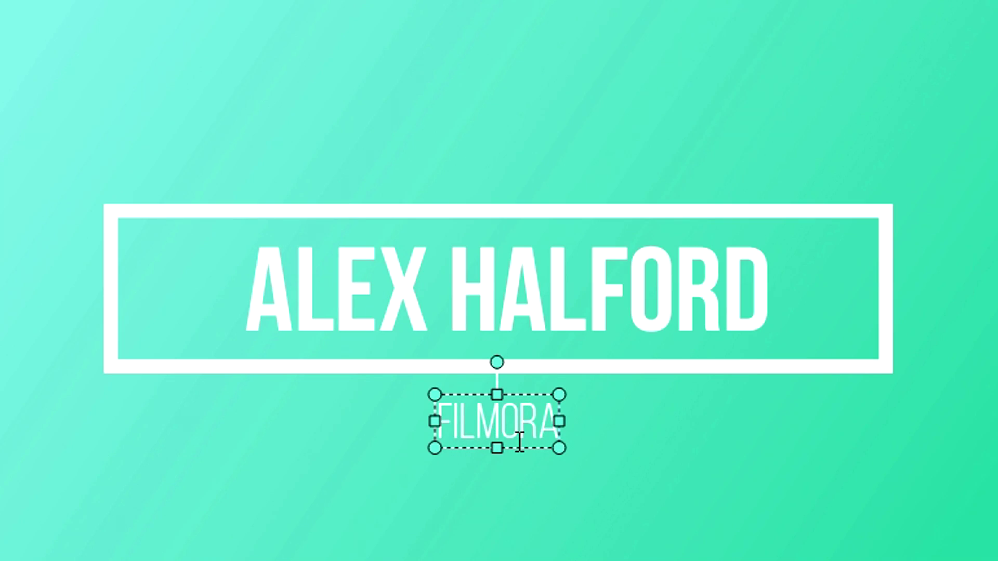
text(9 Video Edit)
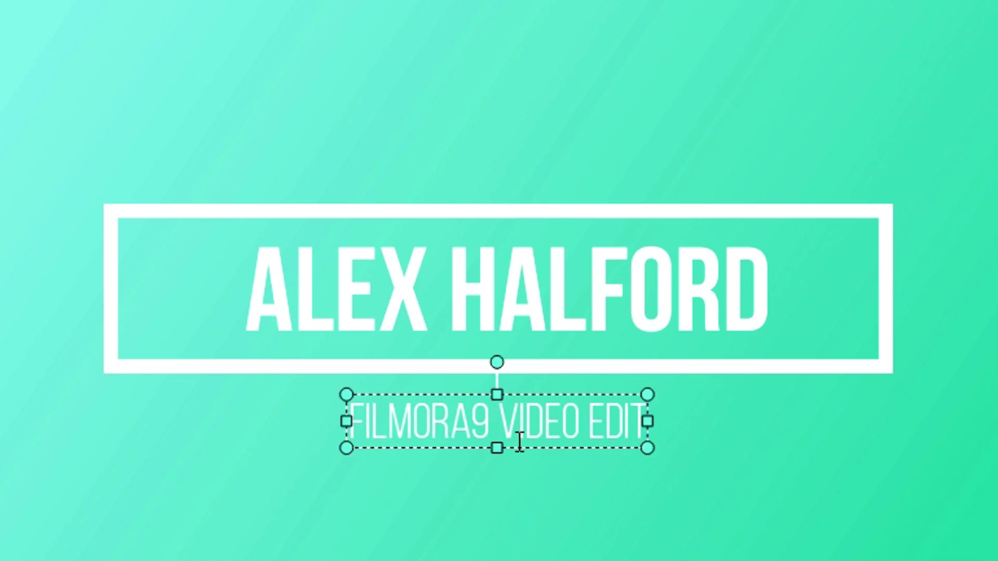
text(or)
Play the Opener 2 title from its start, delete it from video track 2, and close the title editor.
click(651, 333)
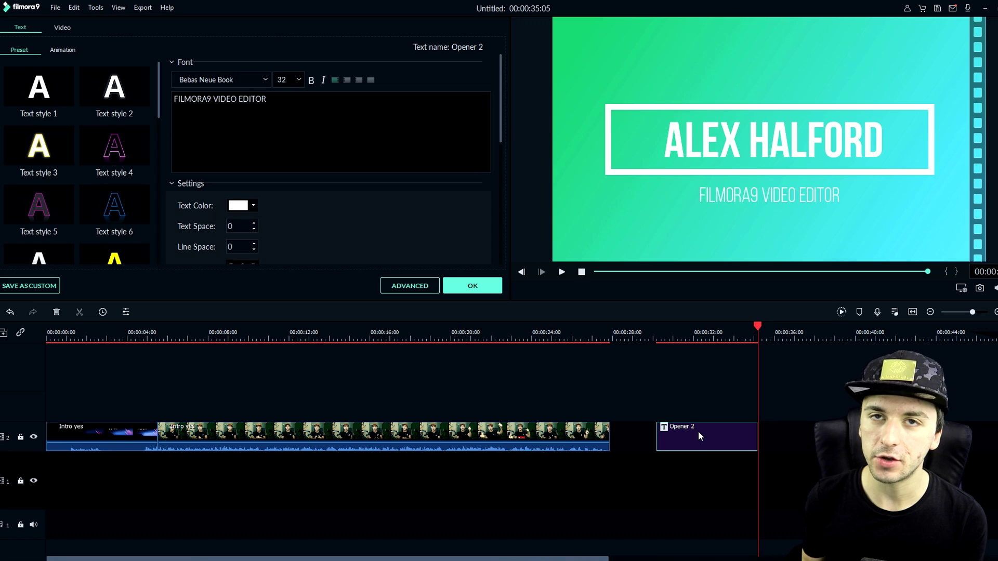
click(650, 451)
click(693, 431)
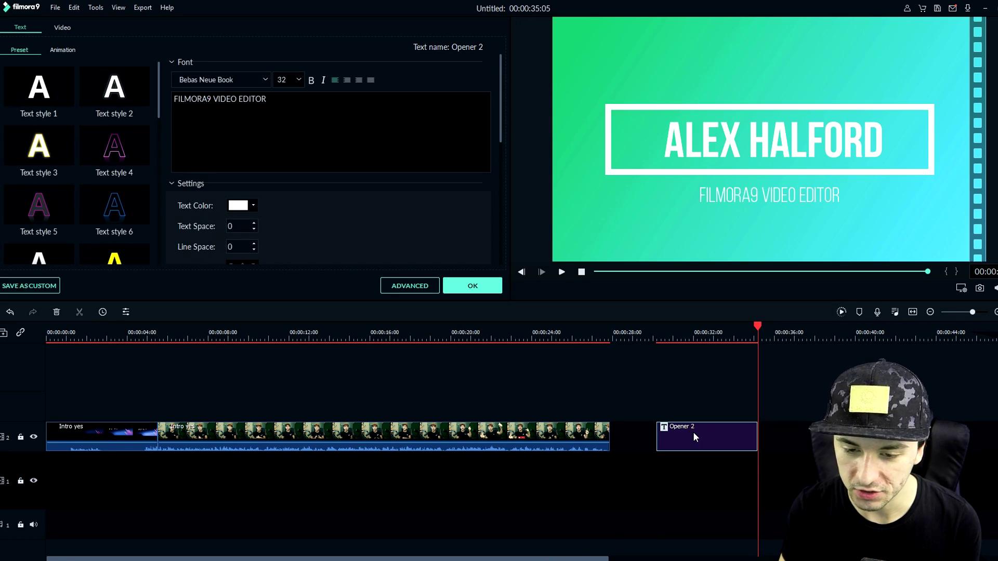
key(Delete)
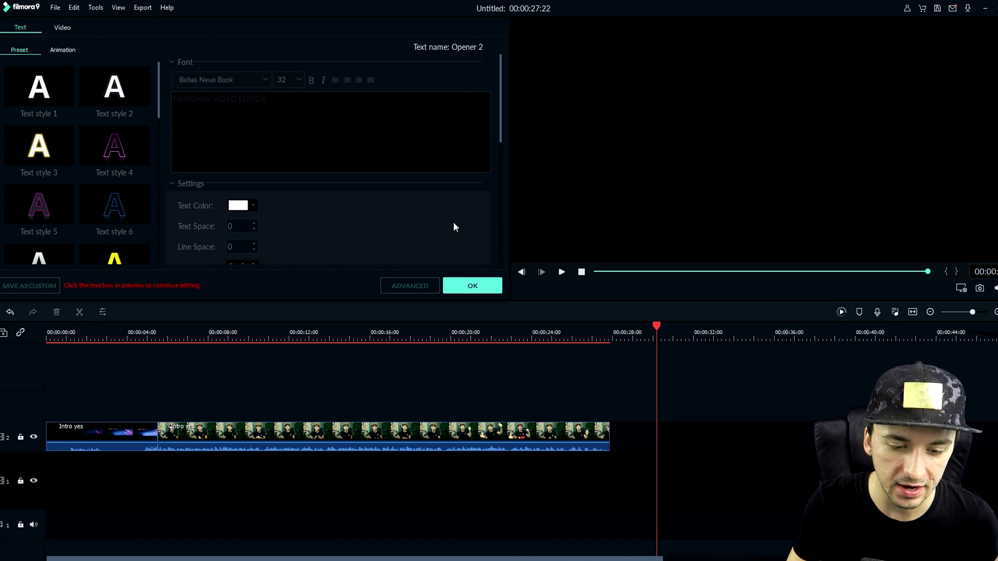
click(475, 284)
Add the Lower Third 18 title from the Lower 3rds category to video track 2 at about 30 seconds and preview its animation.
scroll(295, 193, down, 10)
scroll(234, 166, up, 10)
scroll(319, 145, down, 10)
scroll(299, 189, up, 10)
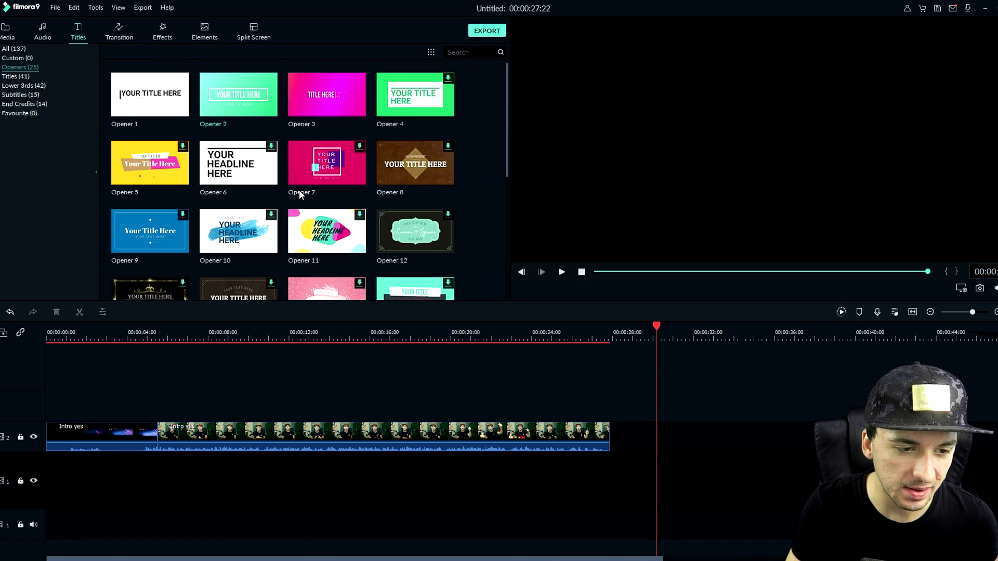
click(55, 86)
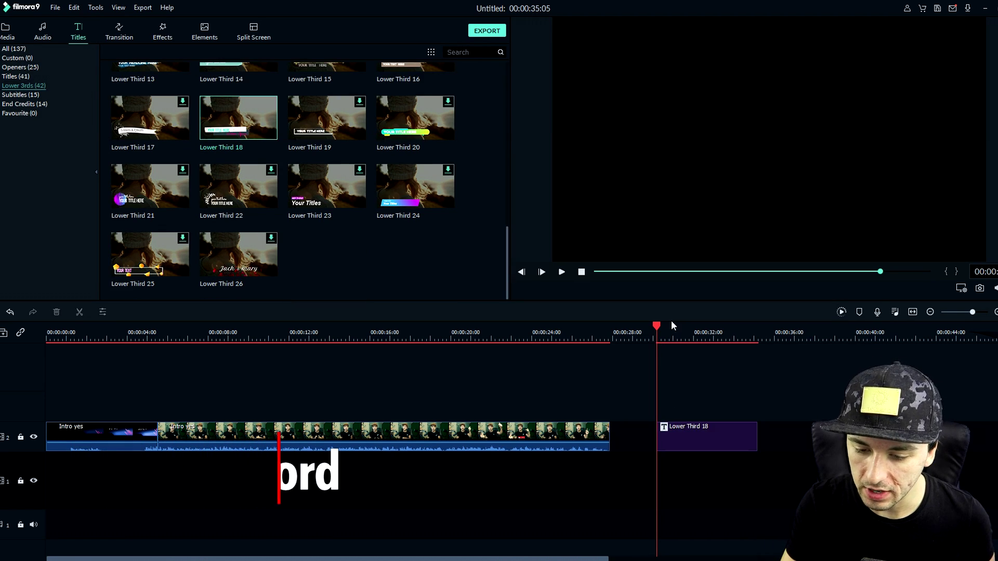
click(677, 330)
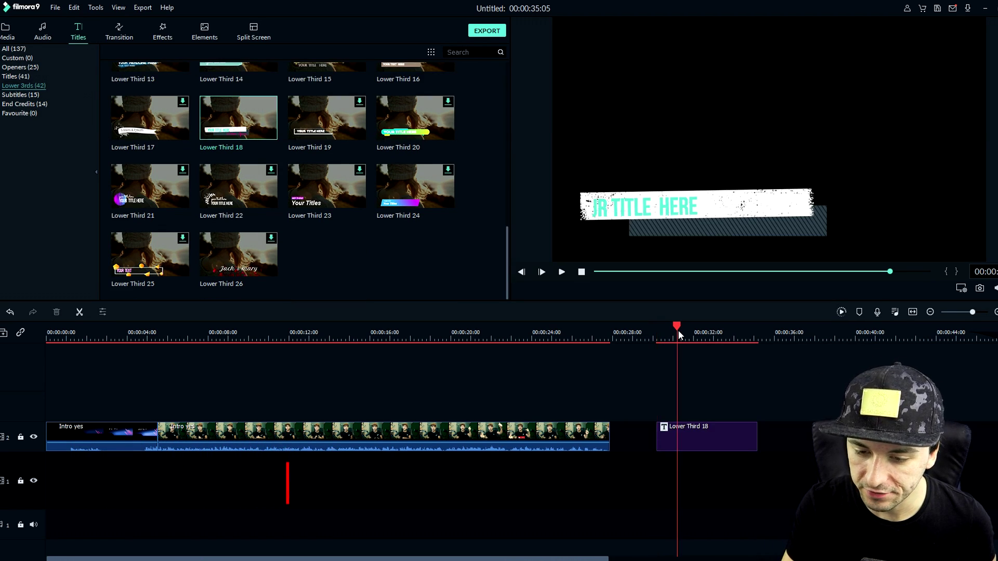
click(690, 332)
click(703, 331)
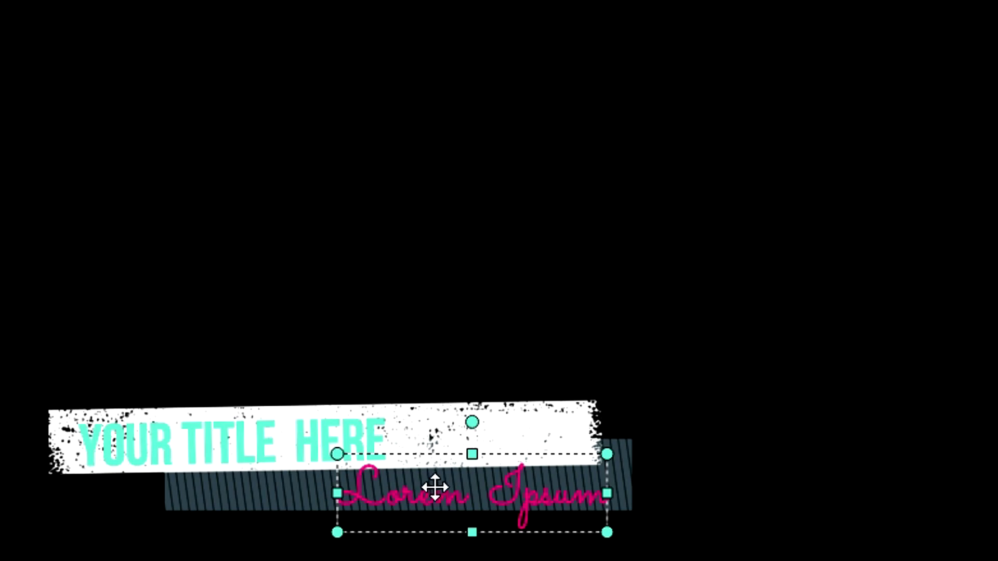
Replace the Lorem Ipsum text of the Lower Third 18 title with the presenter's full name.
double_click(436, 488)
key(ctrl+a)
text(A)
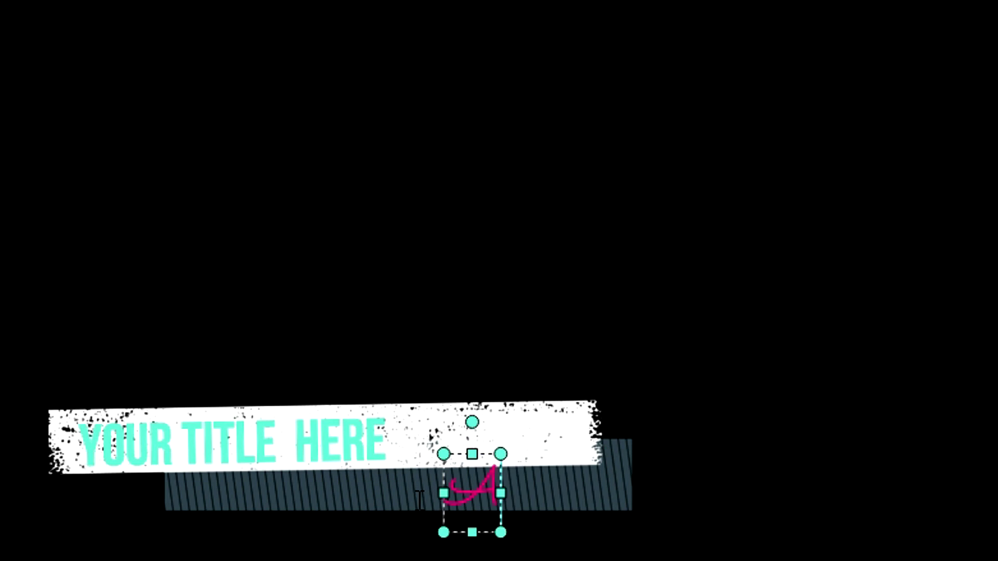
text(lex Halford)
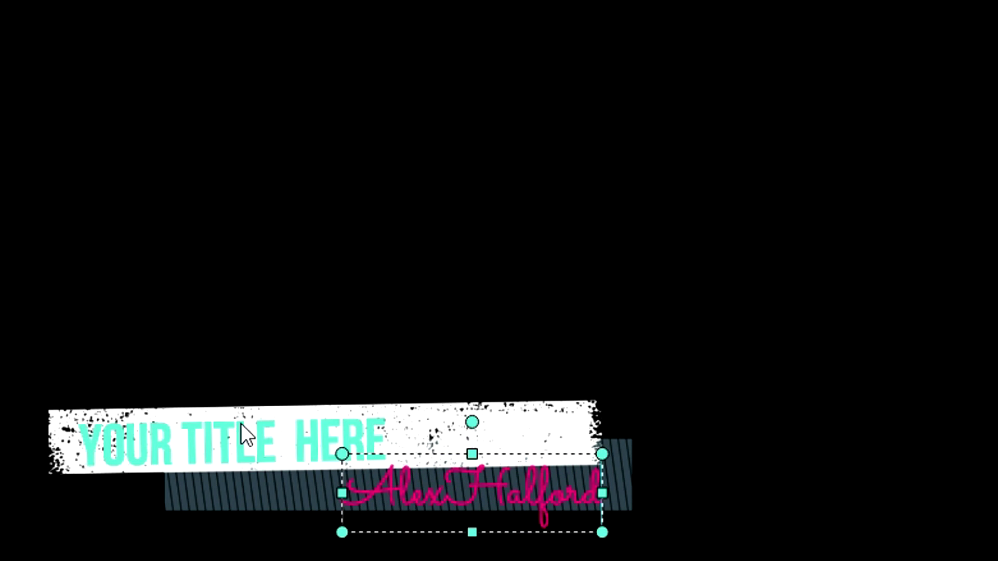
Replace the YOUR TITLE HERE text of the Lower Third 18 title with Facebook.
click(244, 439)
double_click(218, 447)
key(ctrl+a)
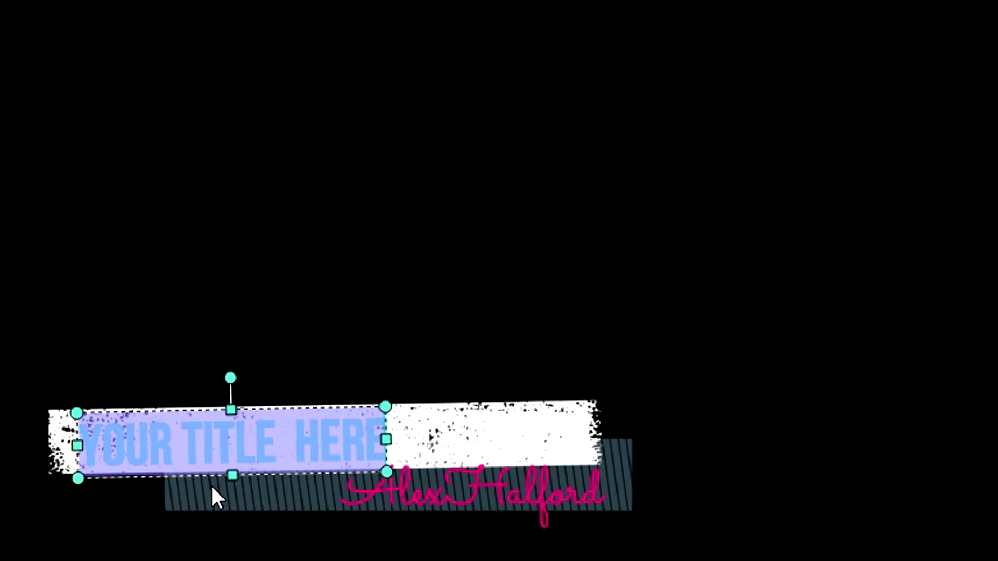
text(FACEBOOK)
click(446, 323)
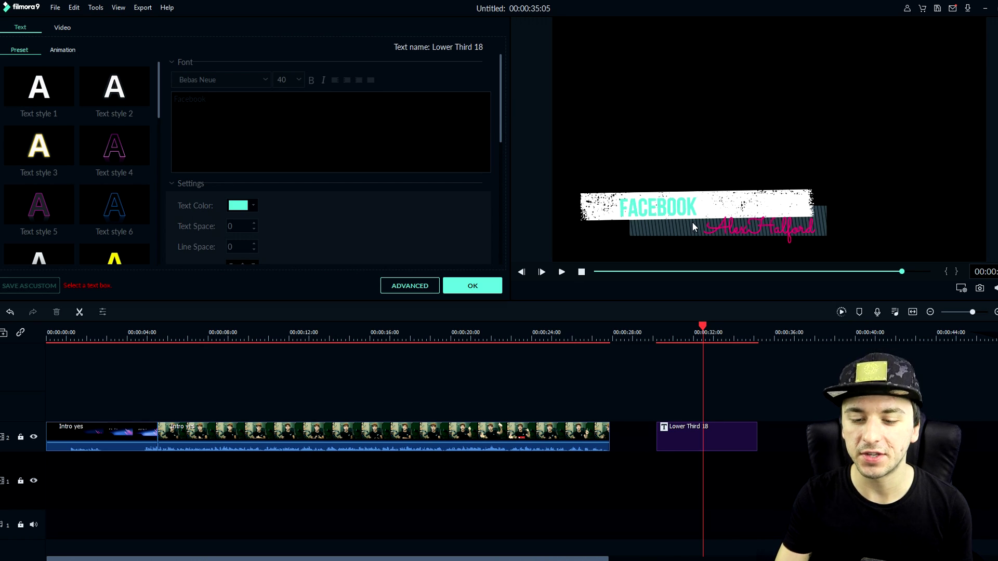
Delete the Lower Third 18 title and look through the Subtitles, End Credits and Favourite title categories.
click(709, 448)
key(Delete)
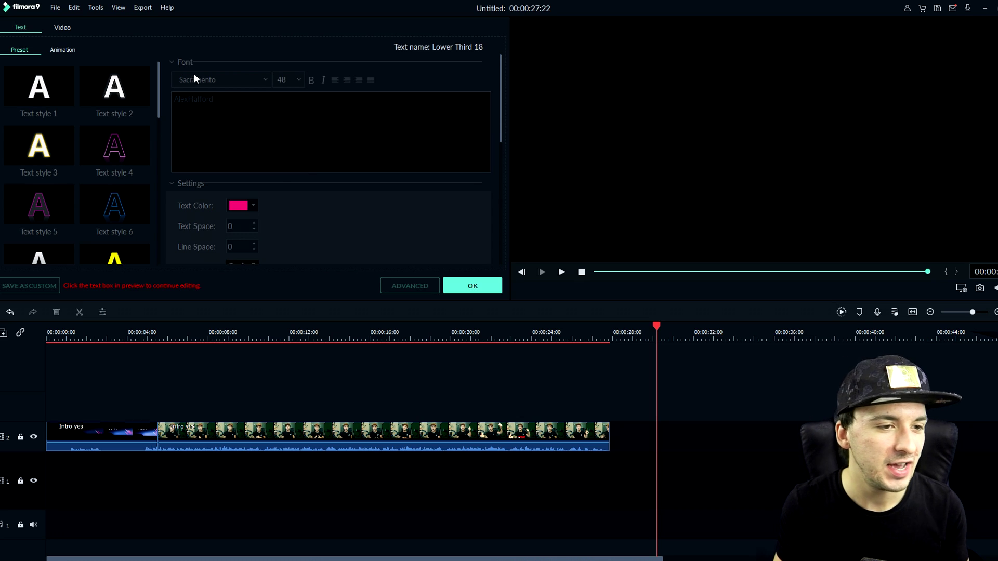
click(472, 286)
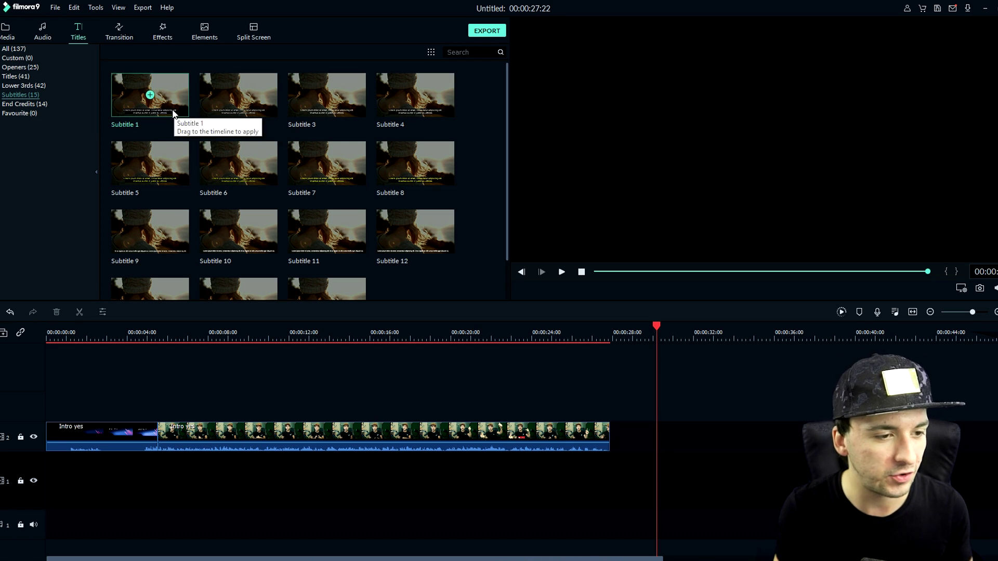
click(42, 104)
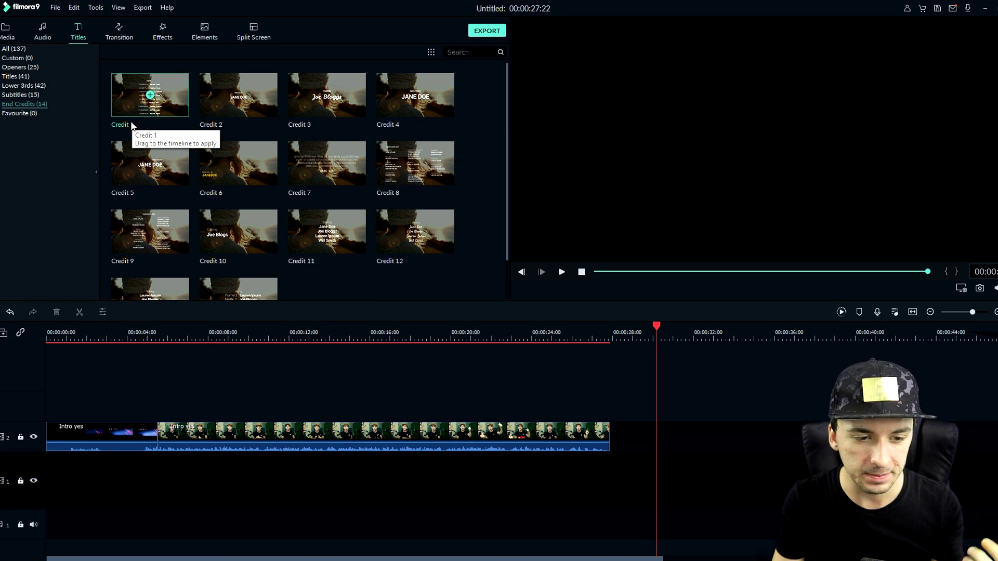
click(30, 113)
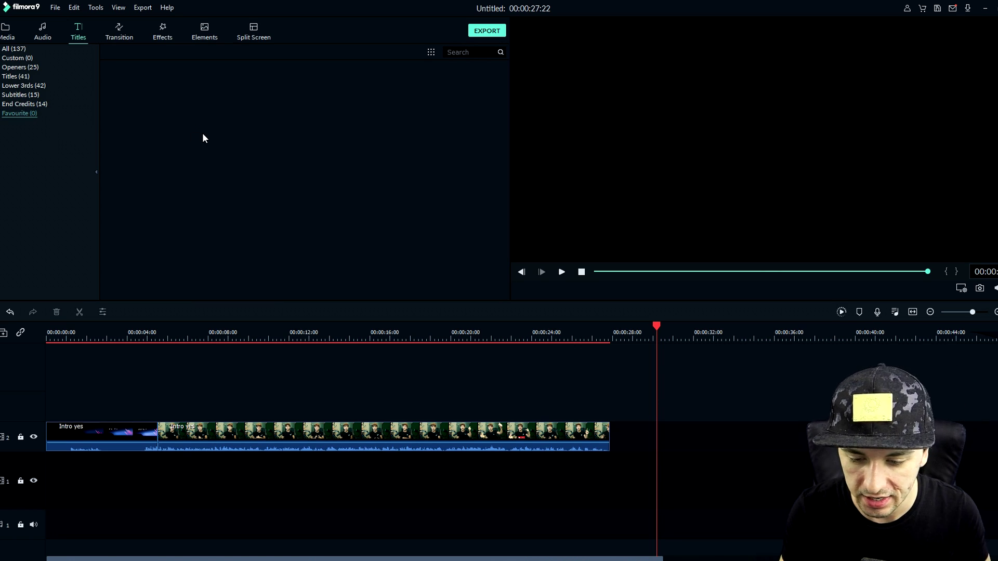
Apply the Box Flip 1 transition from the 3D category at the cut between the two Intro yes clips and preview it.
click(119, 34)
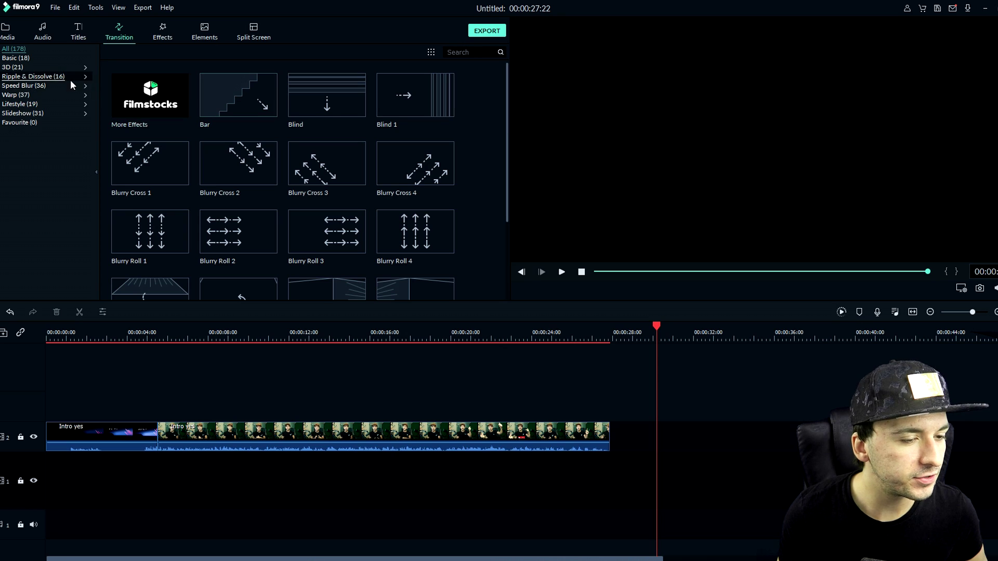
click(35, 68)
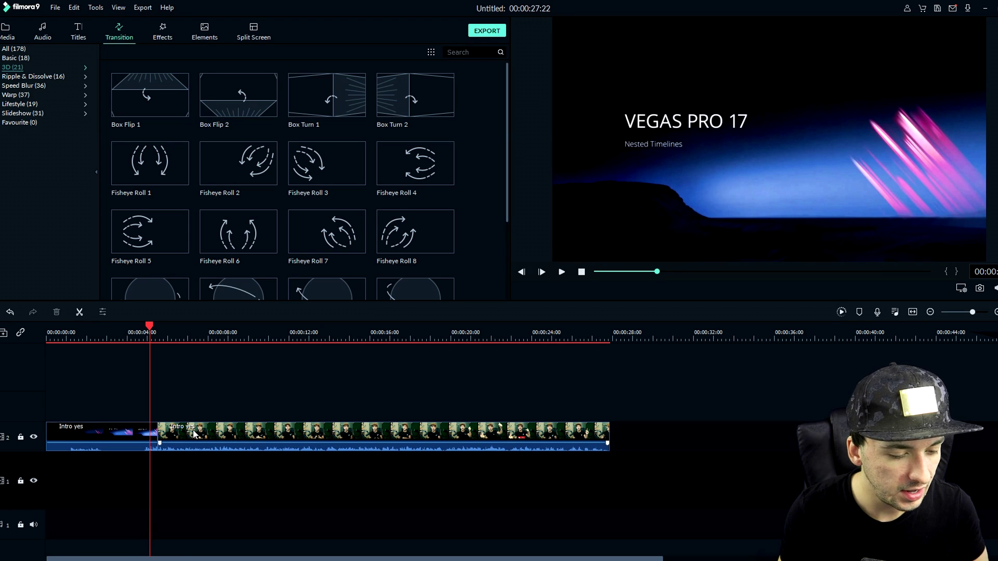
click(176, 429)
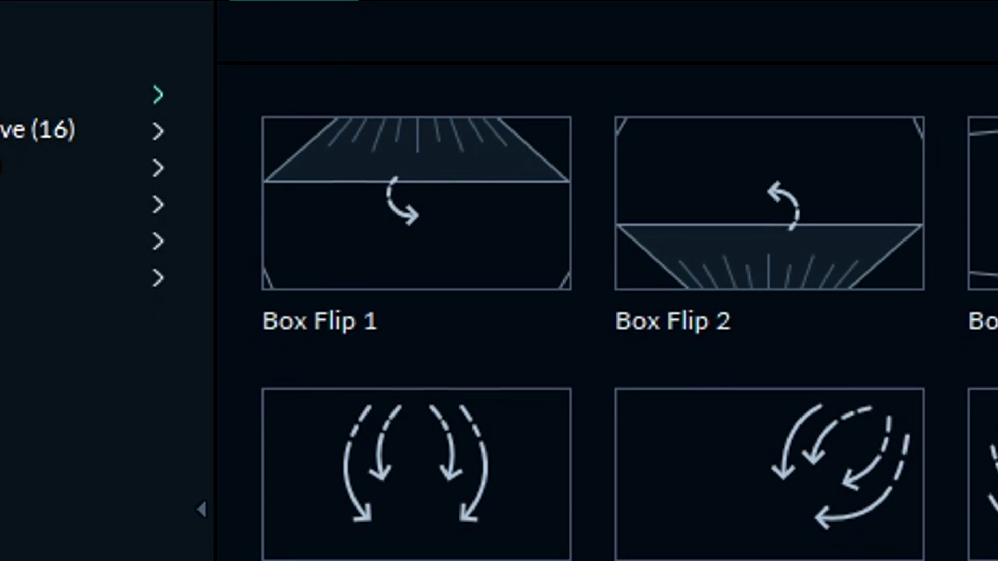
drag(149, 95, 158, 436)
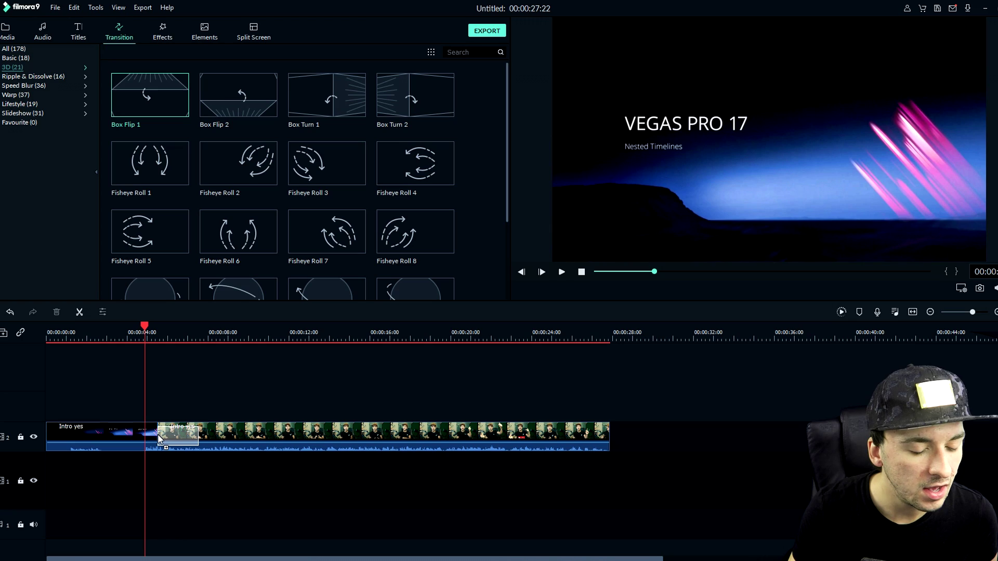
click(153, 374)
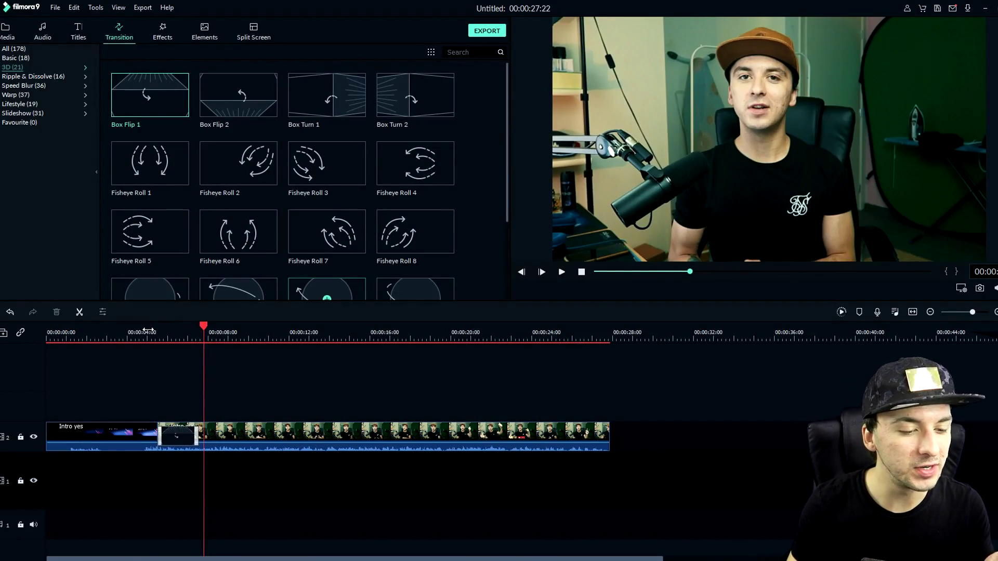
click(148, 331)
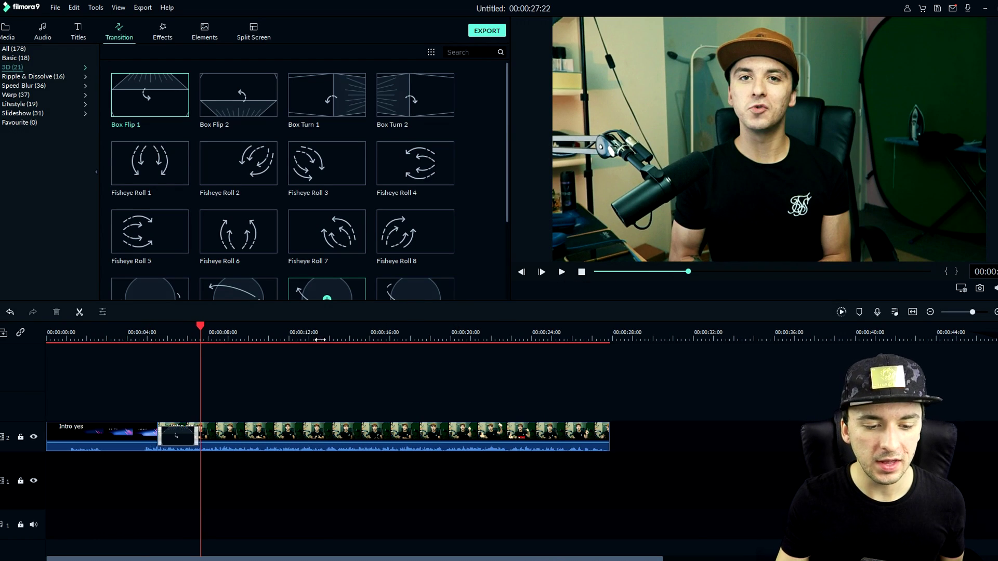
click(321, 338)
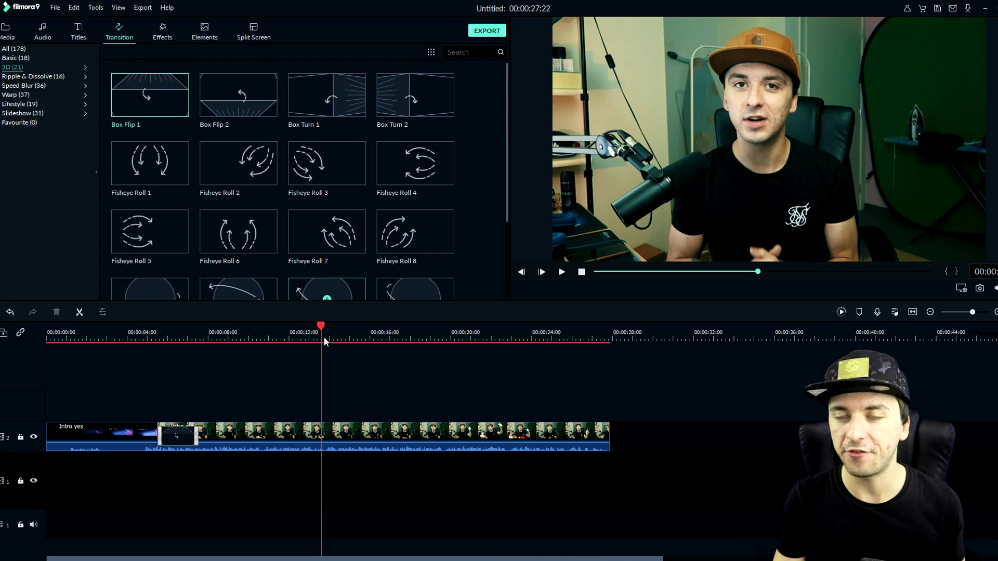
Replace the transition between the two Intro yes clips with Orb 2 and play it from about 5 seconds.
scroll(294, 108, down, 3)
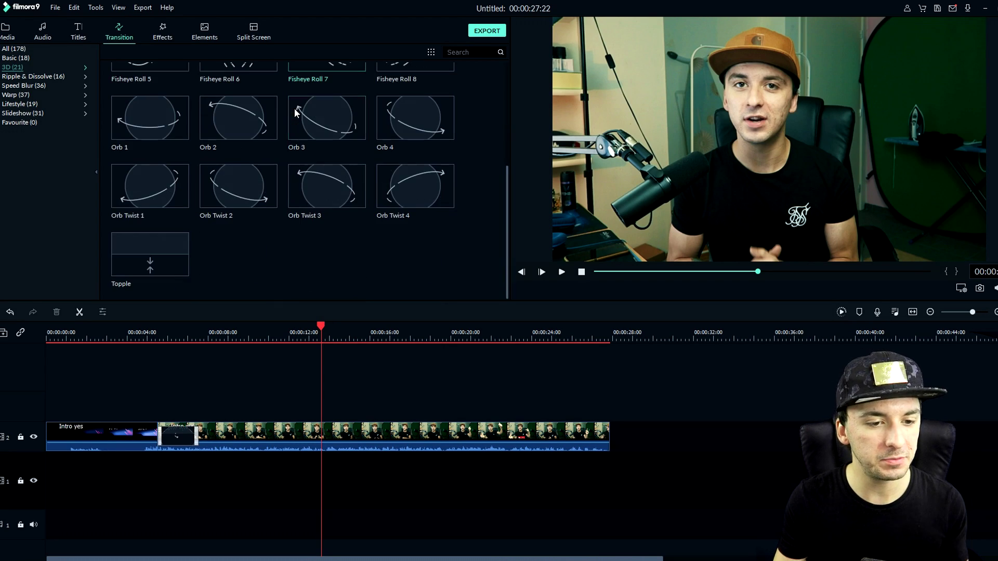
drag(250, 120, 172, 435)
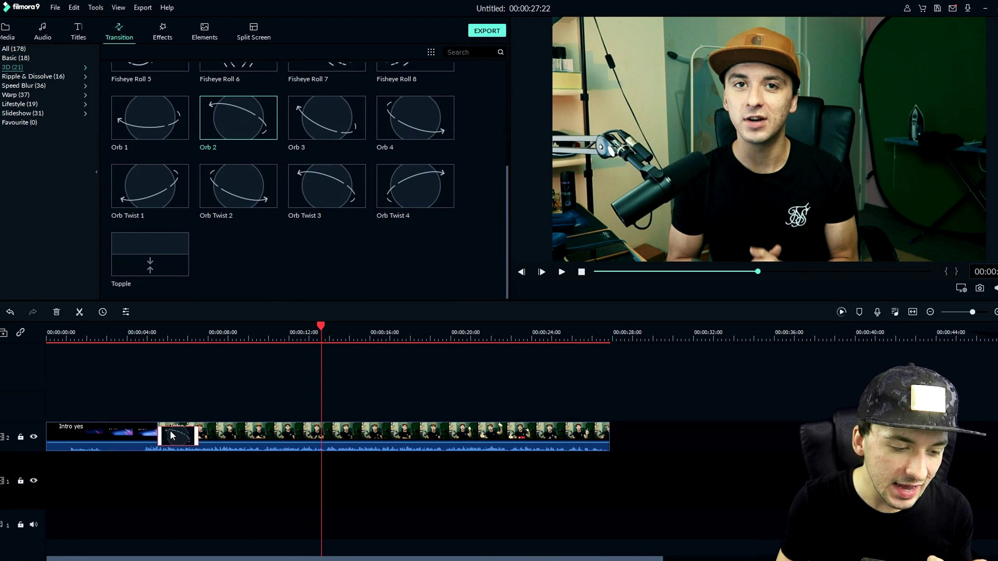
click(148, 334)
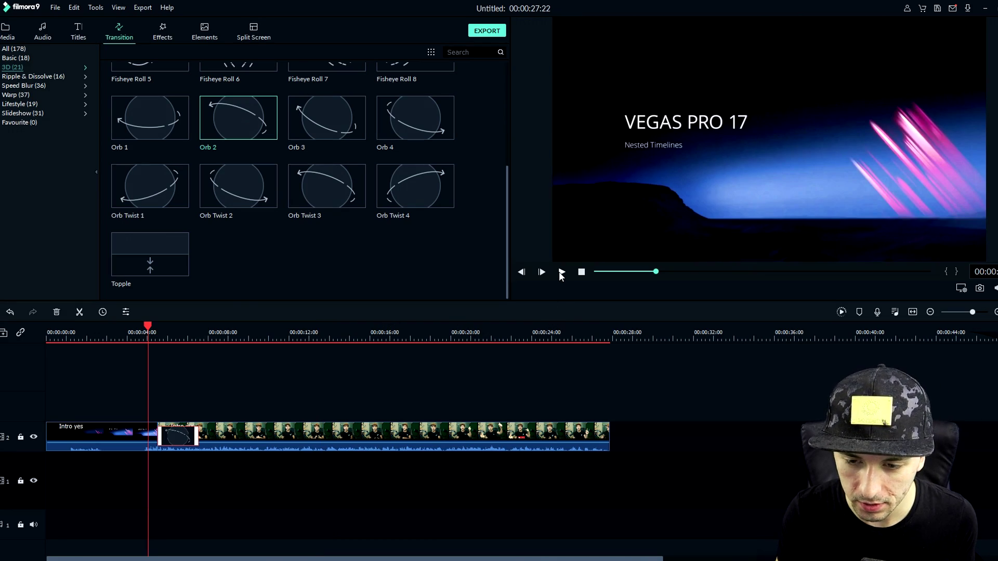
click(560, 272)
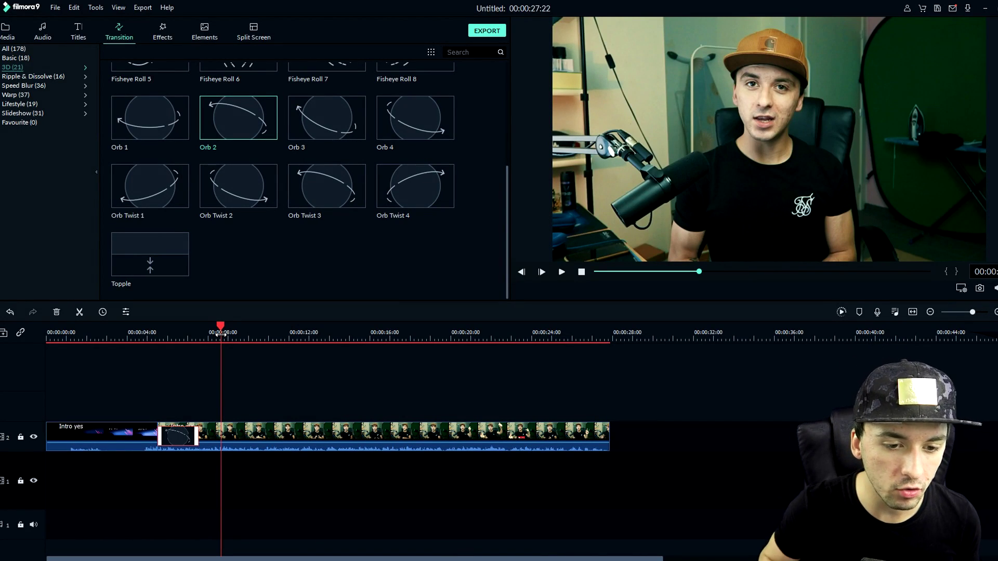
Replace the Orb 2 transition at the cut with Box Turn 1 and preview it.
click(409, 132)
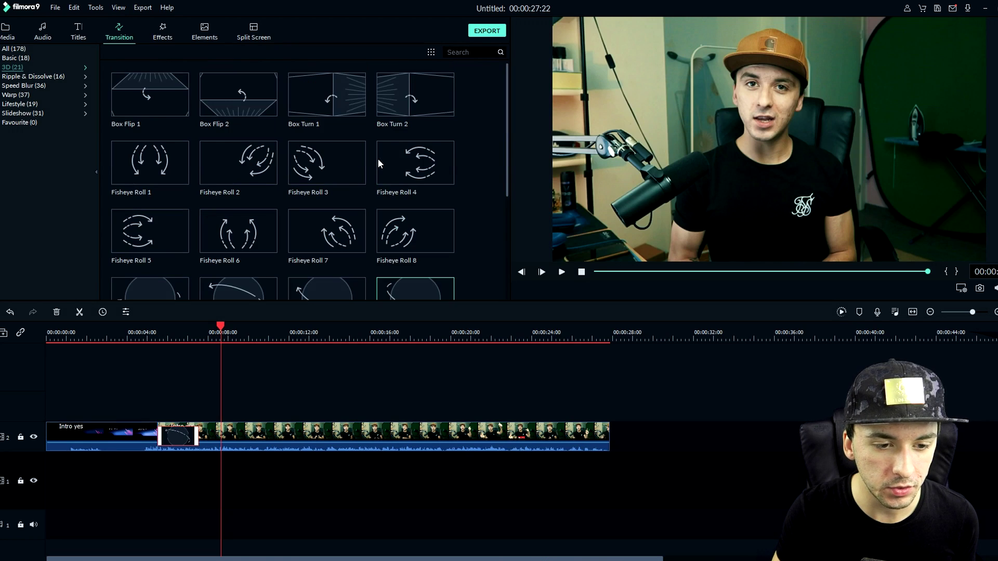
scroll(371, 163, up, 3)
mouse_move(313, 120)
mouse_down()
mouse_move(250, 298)
mouse_move(179, 439)
mouse_up()
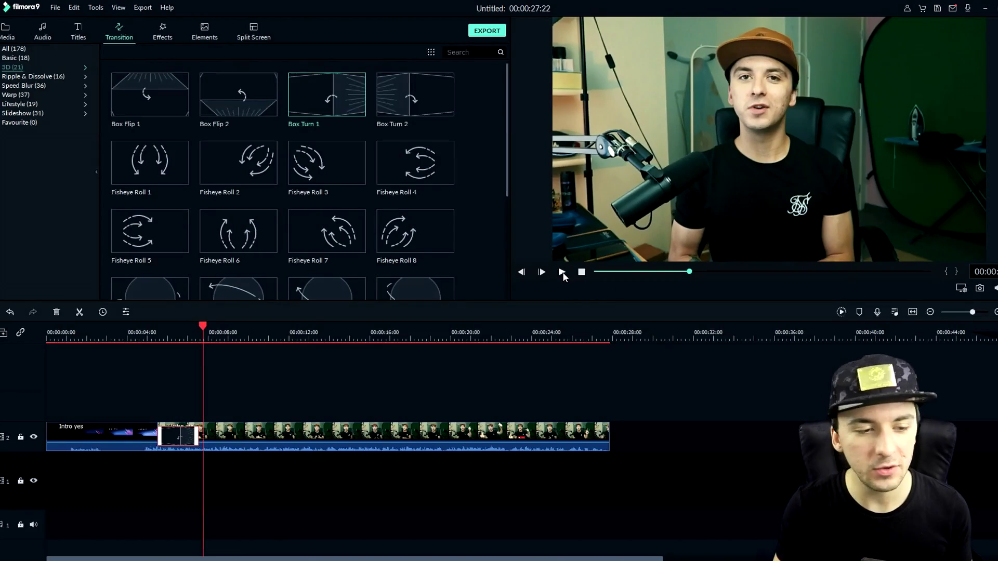
Look through the Ripple & Dissolve, Speed Blur, Warp and Slideshow transition categories.
click(46, 76)
click(42, 86)
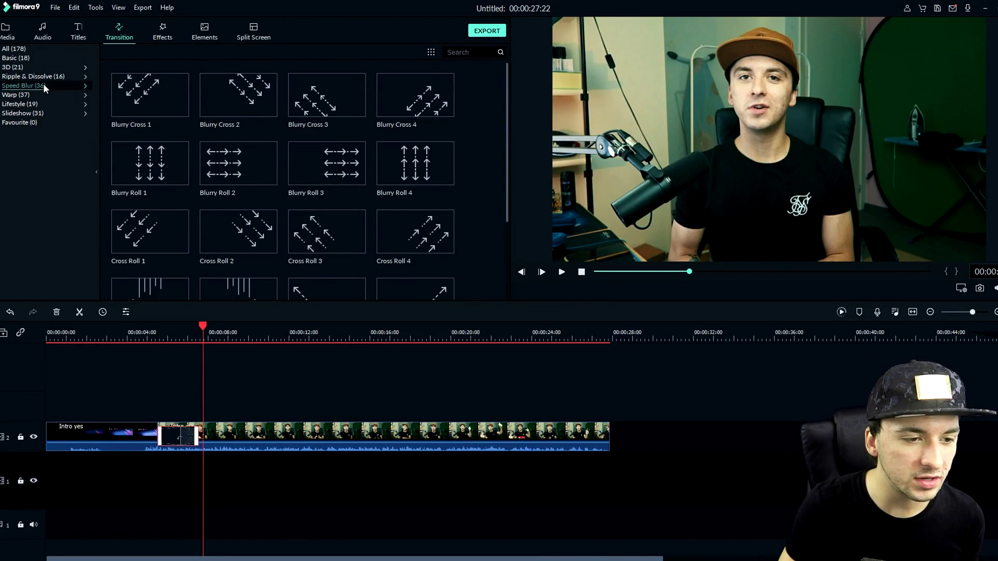
click(39, 94)
click(24, 112)
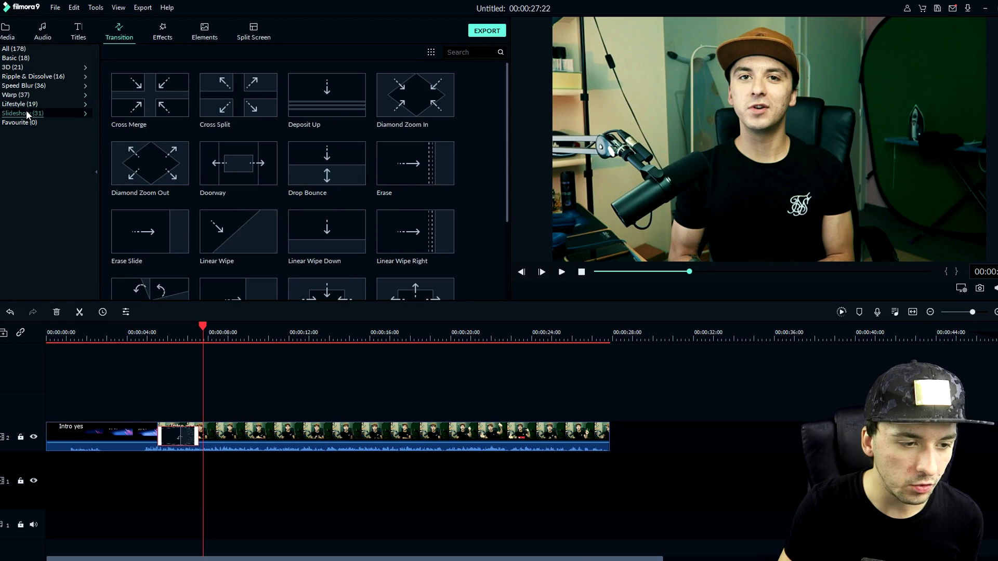
Replace the Box Turn 1 transition at the cut with Blurry Cross 2 from the Speed Blur category and preview it.
click(30, 85)
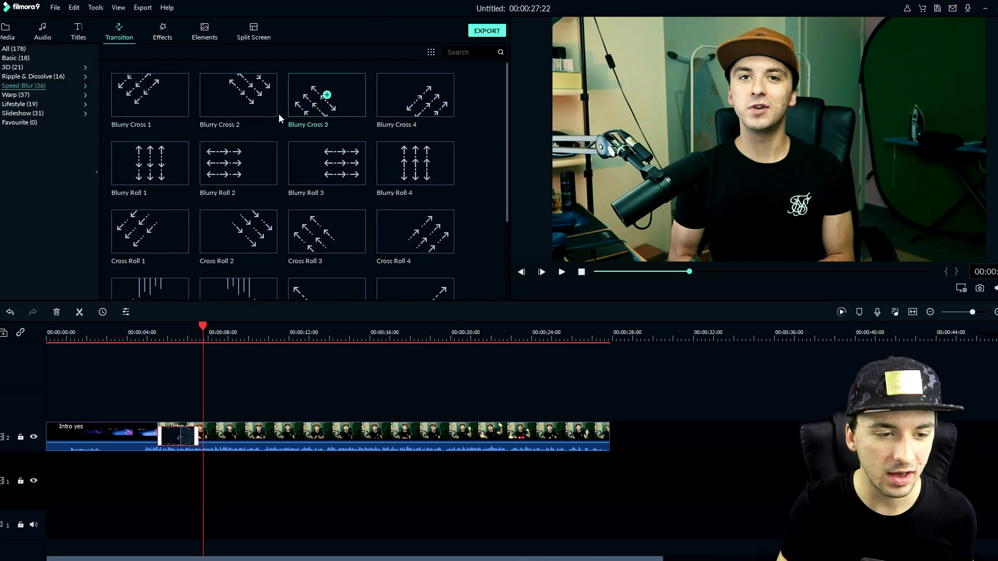
drag(238, 94, 246, 407)
click(152, 333)
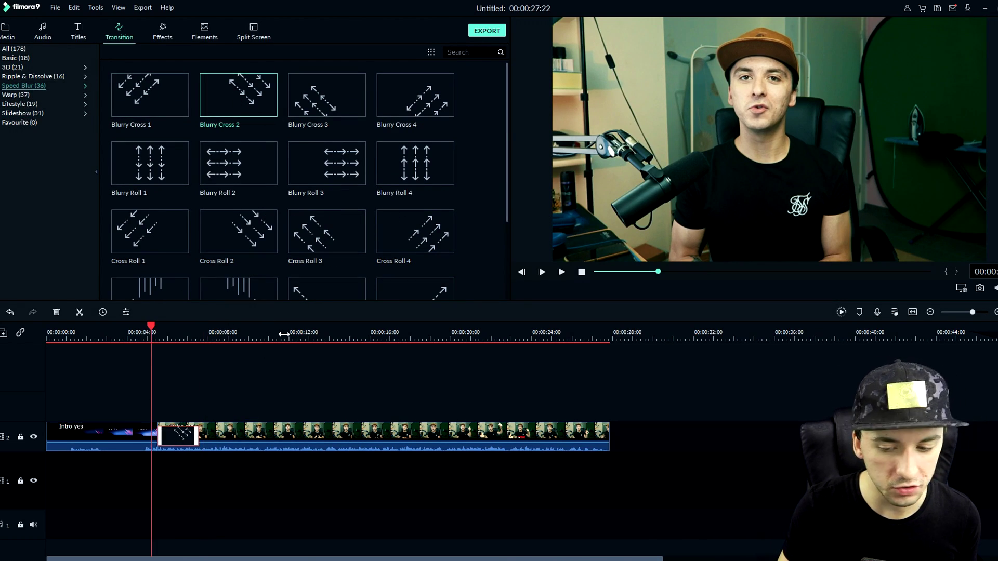
Play the Blurry Cross 2 transition and look through the Warp, Lifestyle, Slideshow and Favourite transition categories.
click(561, 272)
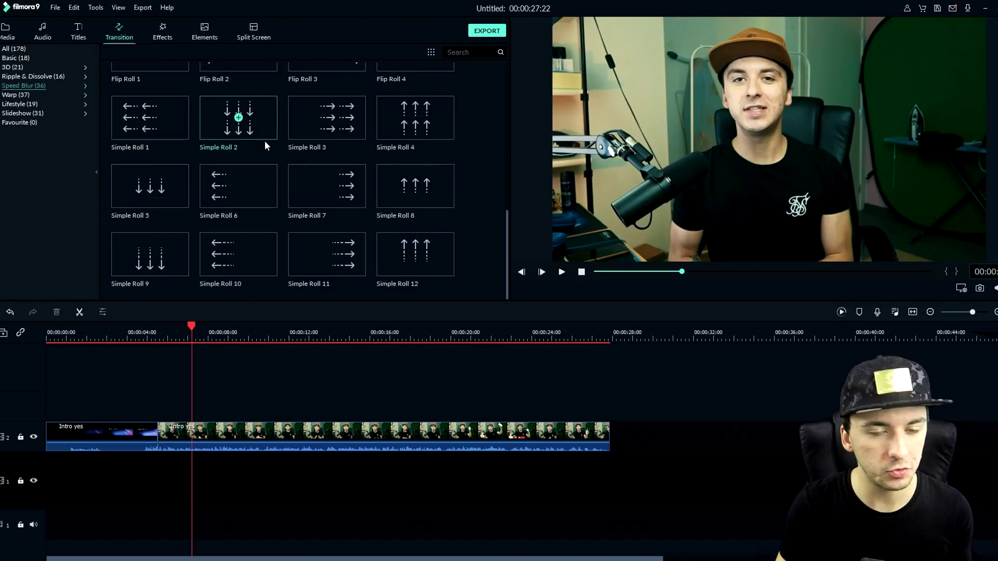
click(26, 93)
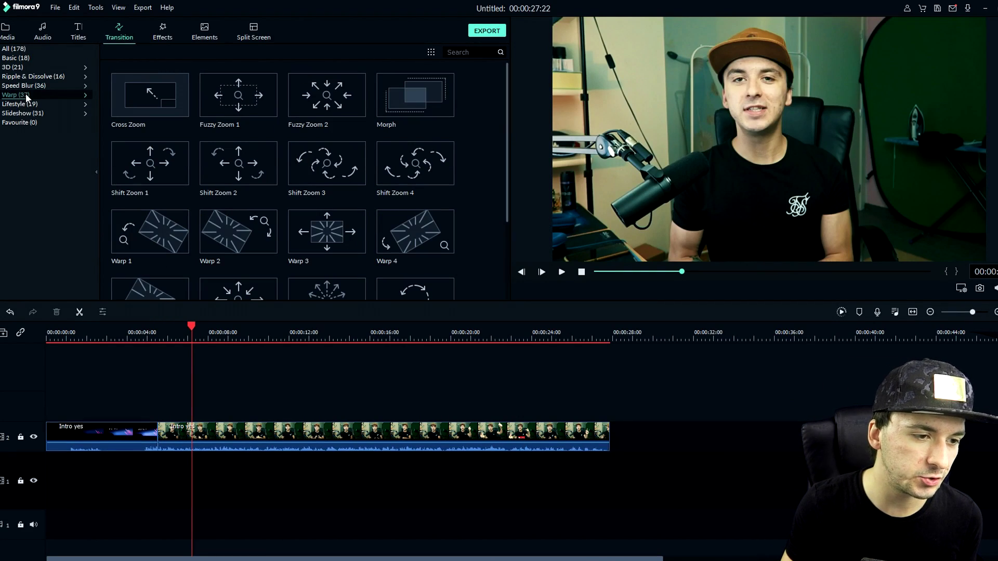
click(38, 103)
click(52, 114)
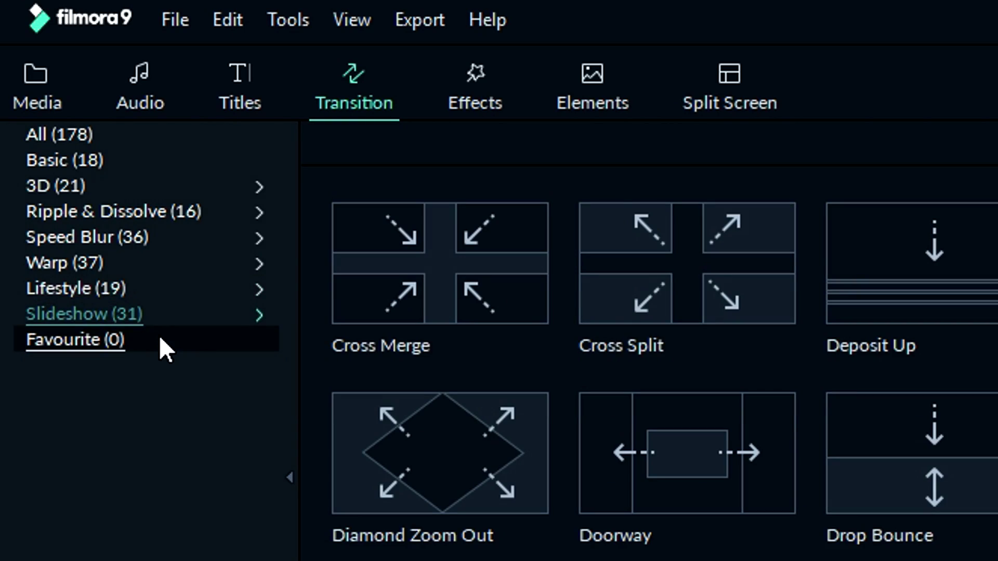
click(149, 349)
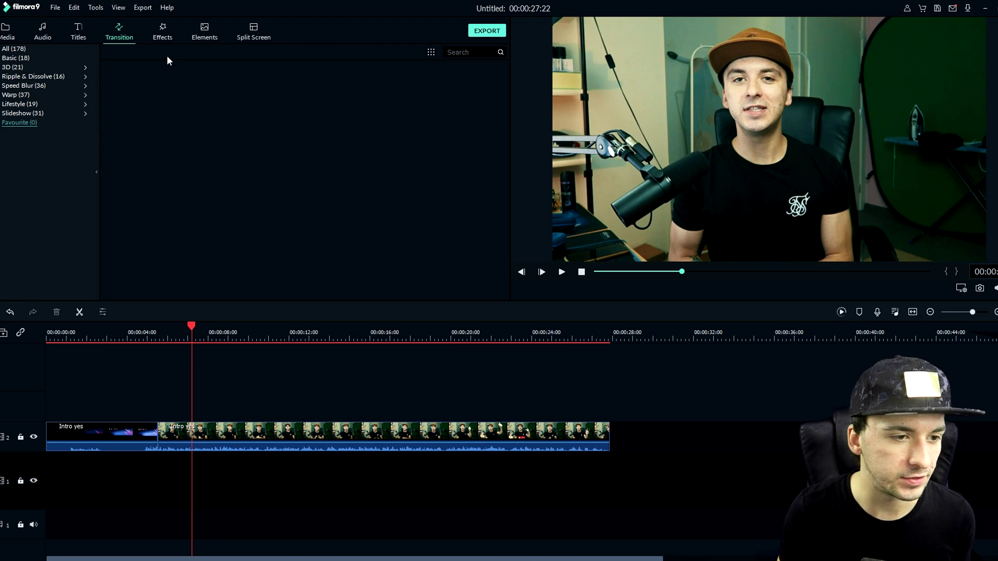
Try the 70s and Aegean filters on the second Intro yes clip and undo them.
click(167, 39)
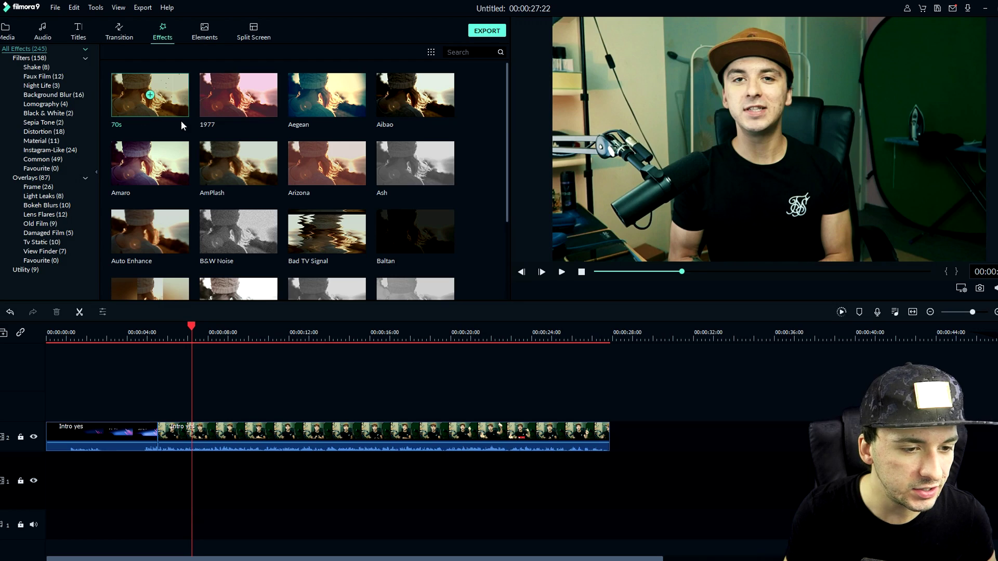
drag(129, 123, 224, 436)
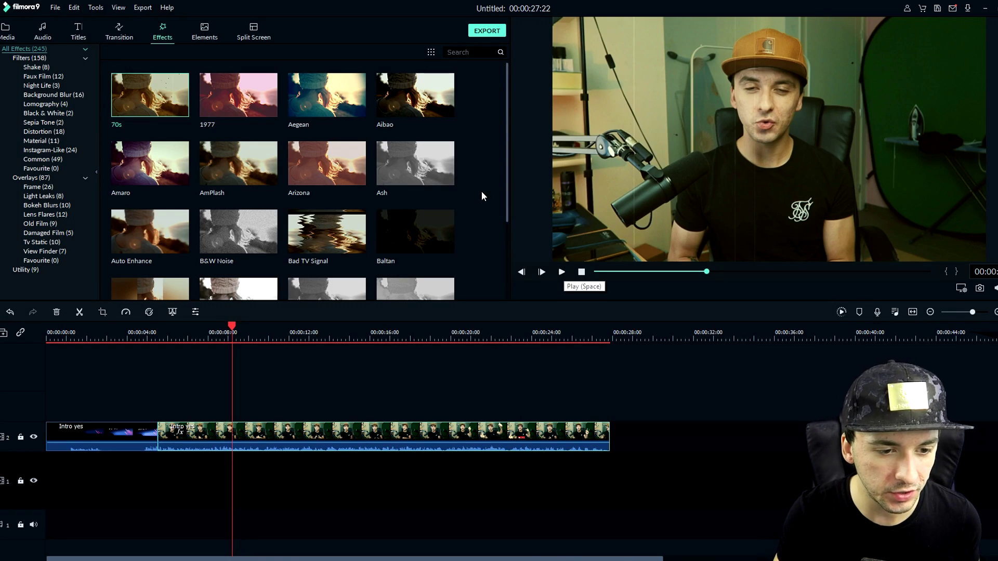
drag(300, 126, 265, 436)
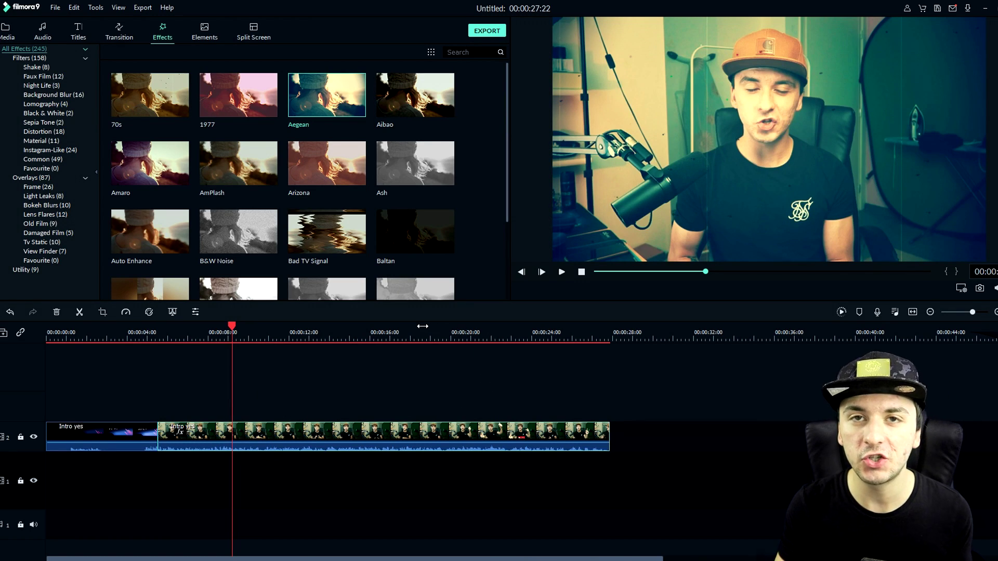
key(ctrl+z)
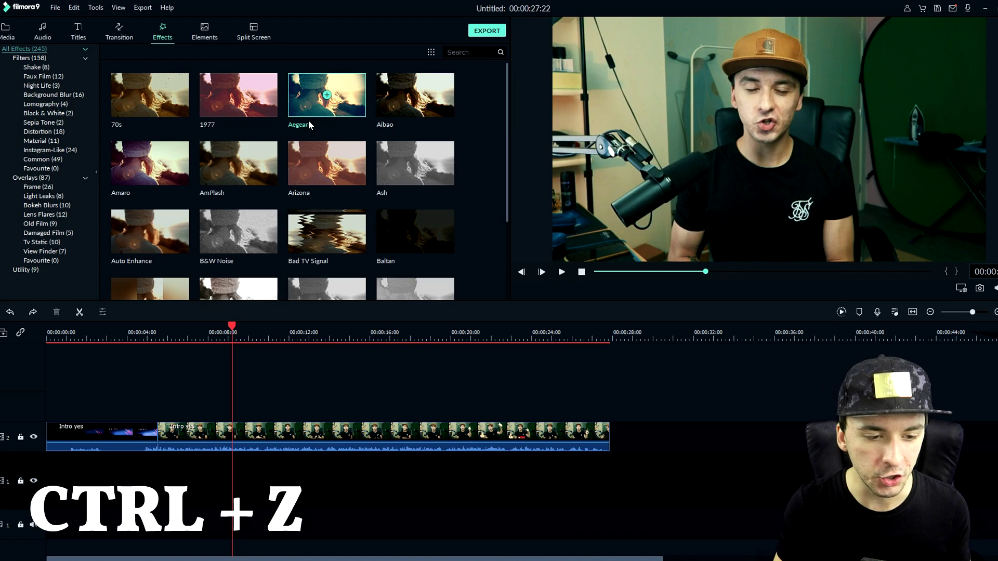
Try the 1977, Arizona and Bright Lights filters on the second Intro yes clip and undo them.
drag(244, 117, 206, 436)
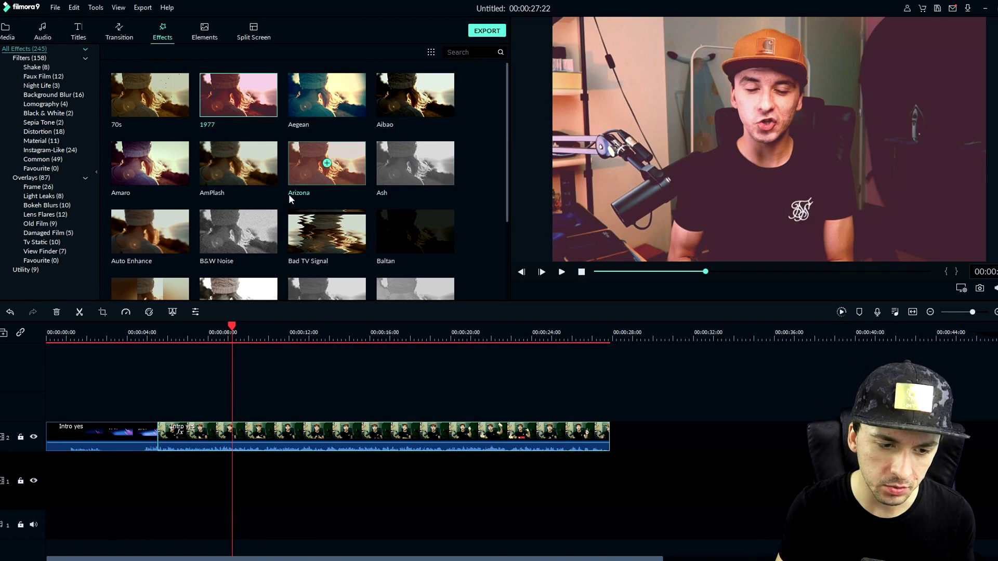
drag(289, 194, 278, 444)
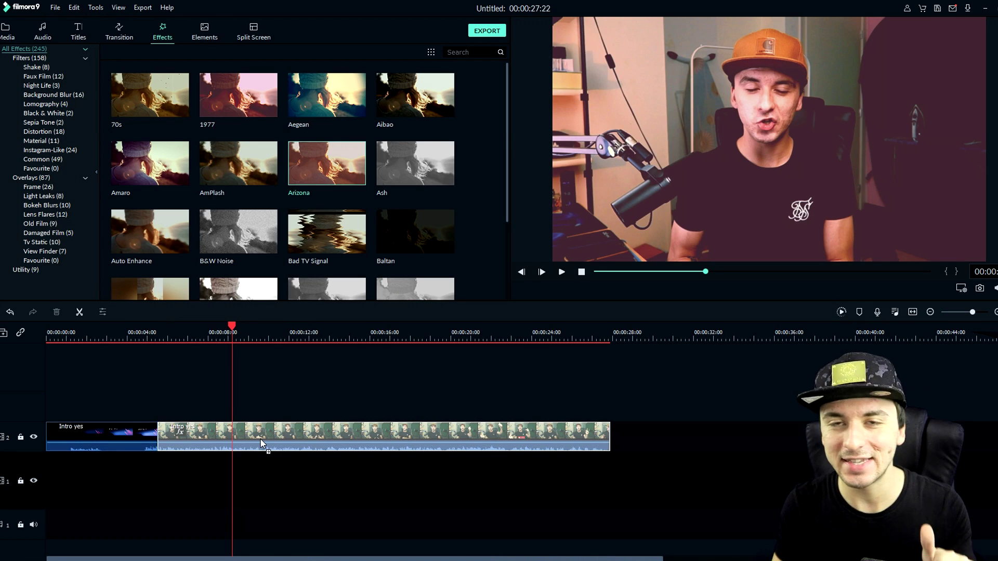
drag(261, 442, 260, 437)
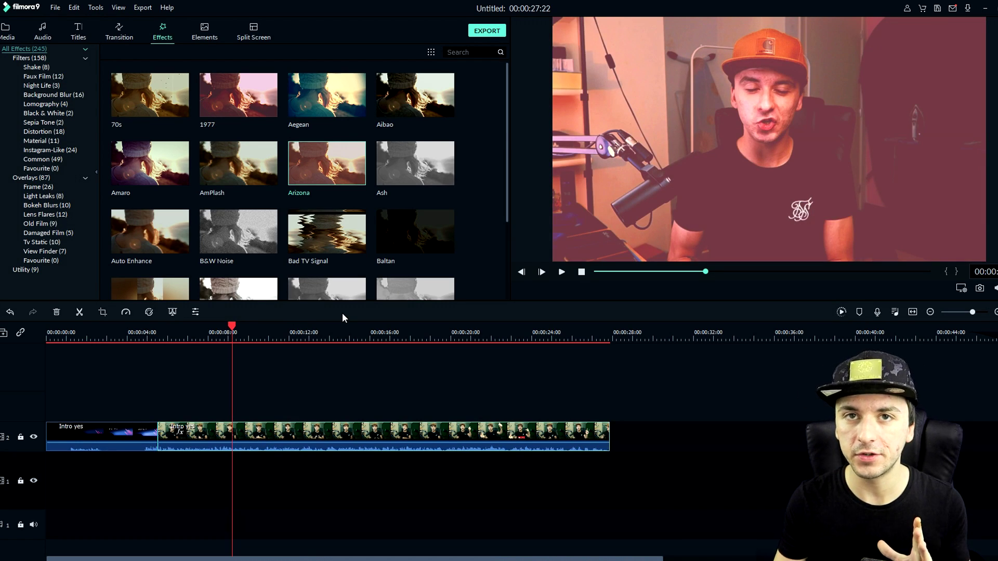
key(ctrl+z)
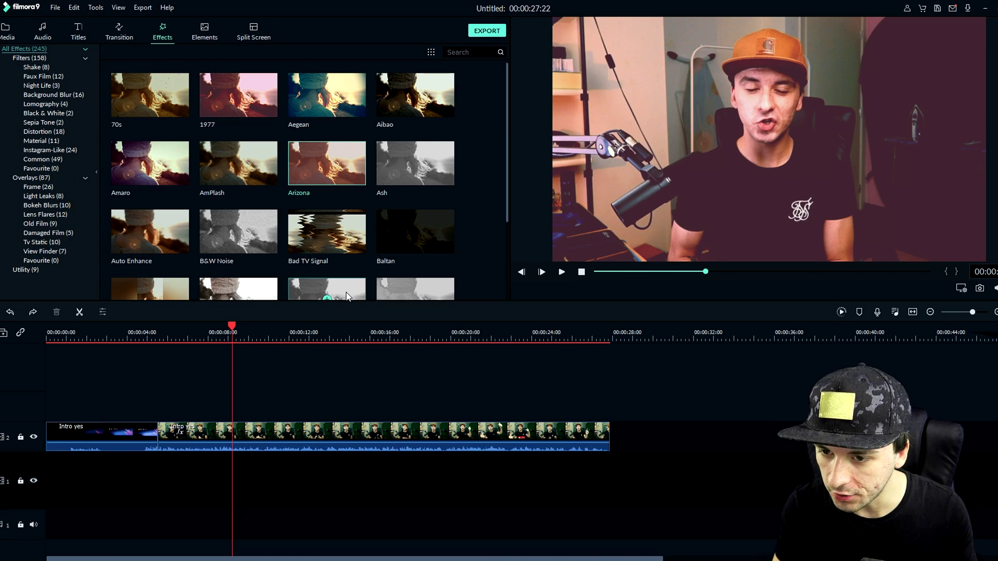
scroll(346, 292, down, 6)
drag(414, 190, 275, 436)
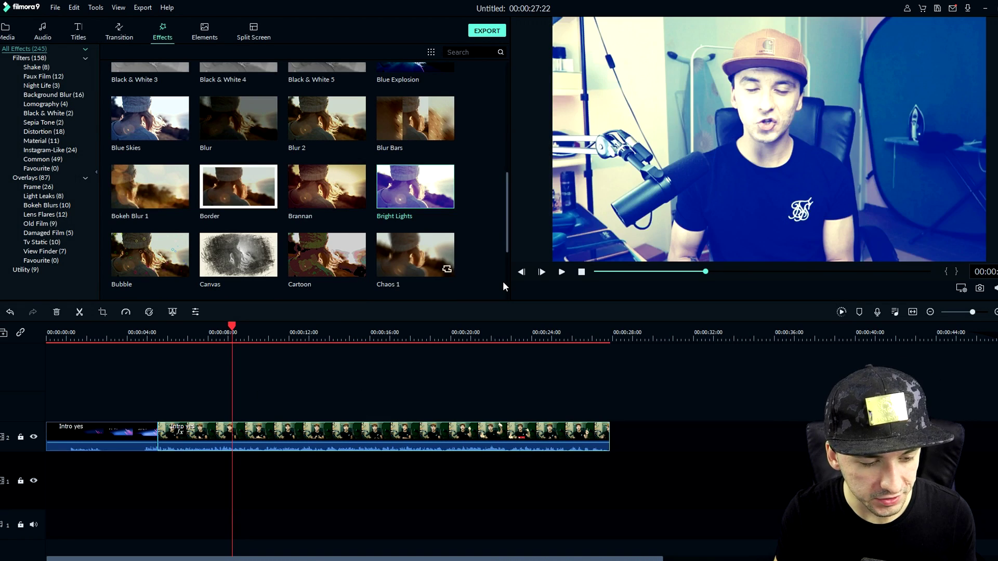
key(ctrl+z)
Look through the Faux Film, Shake, Night Life and Background Blur filter categories.
click(45, 76)
click(36, 67)
click(52, 86)
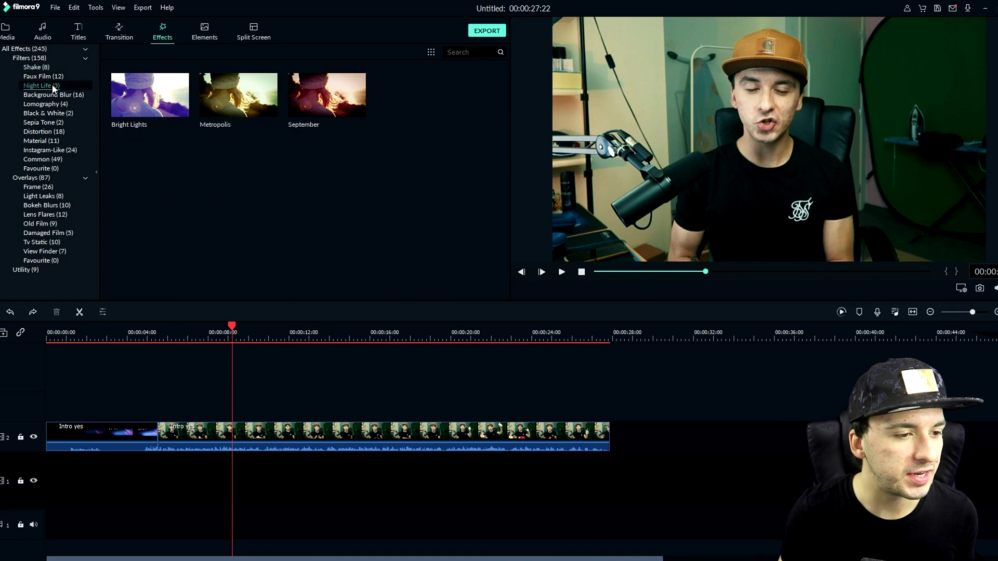
click(61, 96)
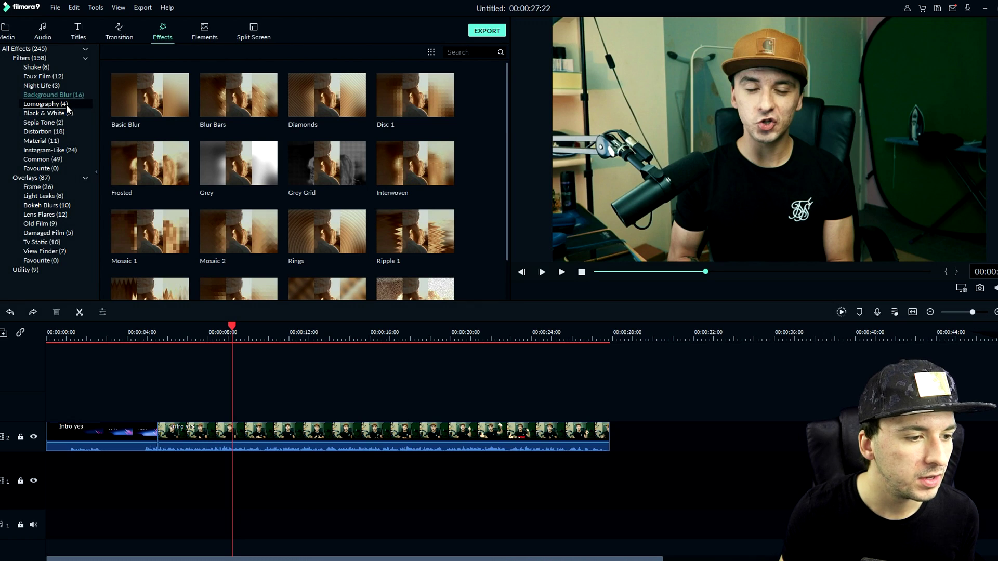
Try the Willow black-and-white filter on the second Intro yes clip, preview it at other moments and undo it.
click(62, 113)
drag(231, 96, 264, 436)
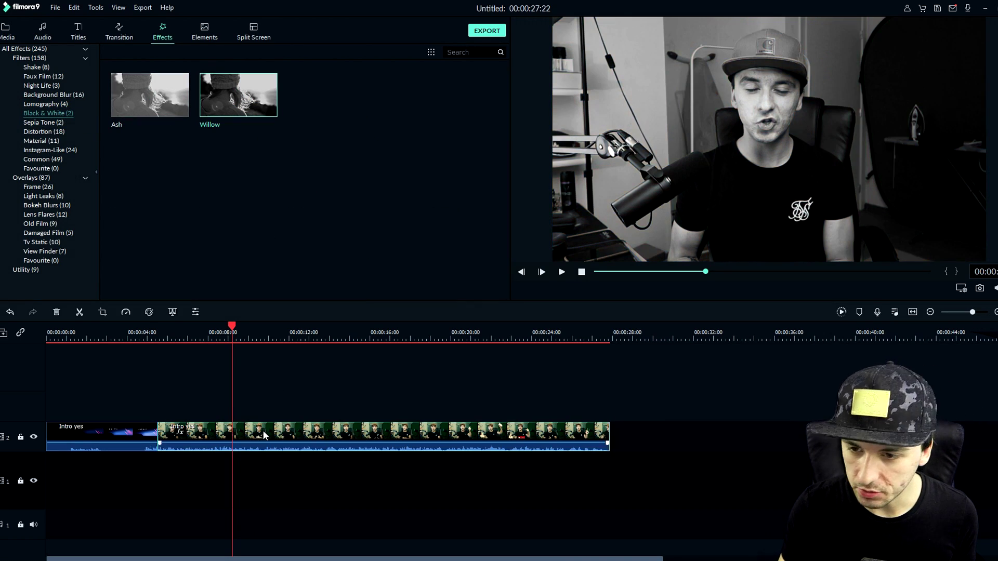
click(299, 333)
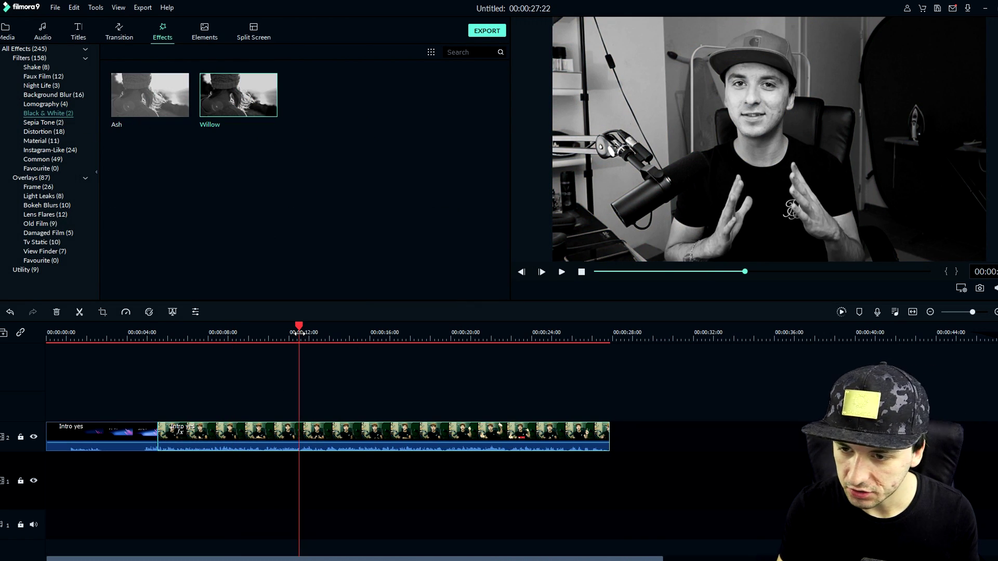
click(265, 330)
key(ctrl+z)
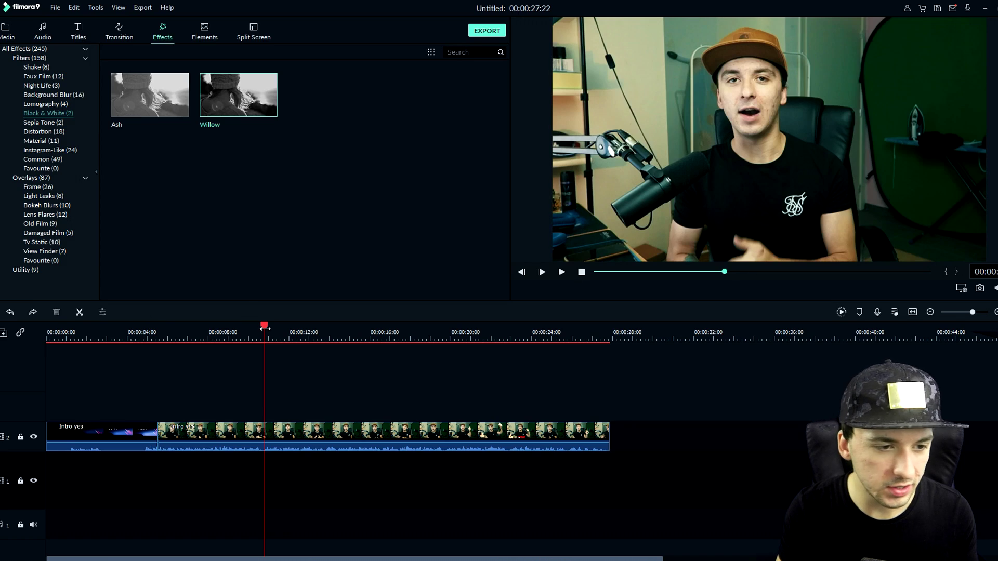
Browse the Material and Instagram-Like filters, try the Light Leak 8 overlay on the second Intro yes clip and undo it.
click(52, 142)
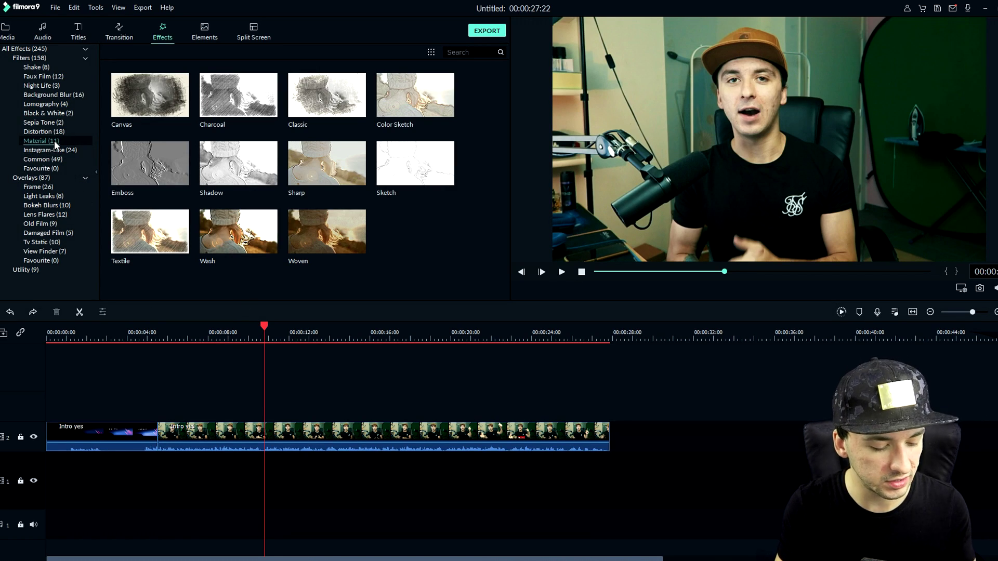
click(56, 150)
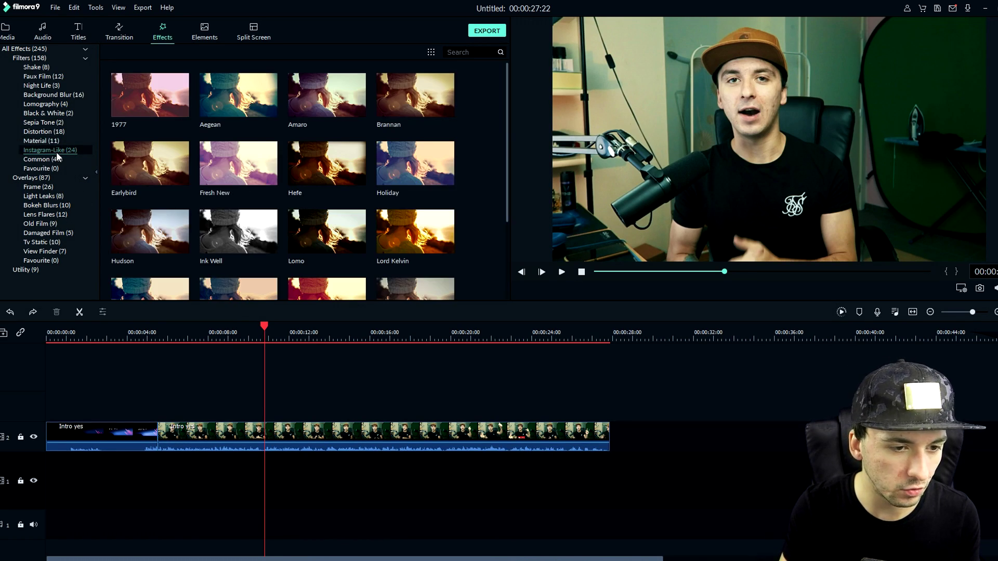
click(63, 197)
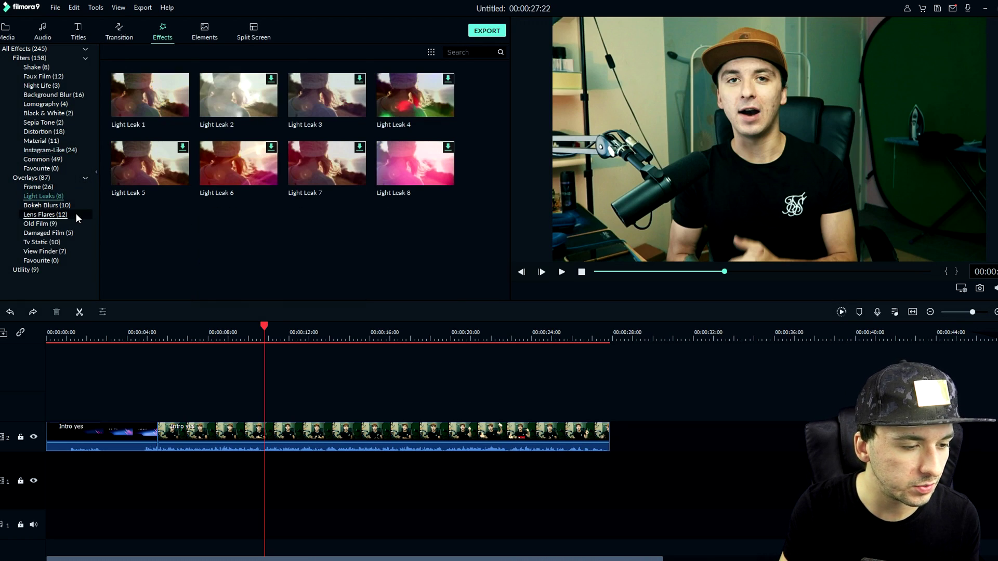
drag(411, 163, 400, 436)
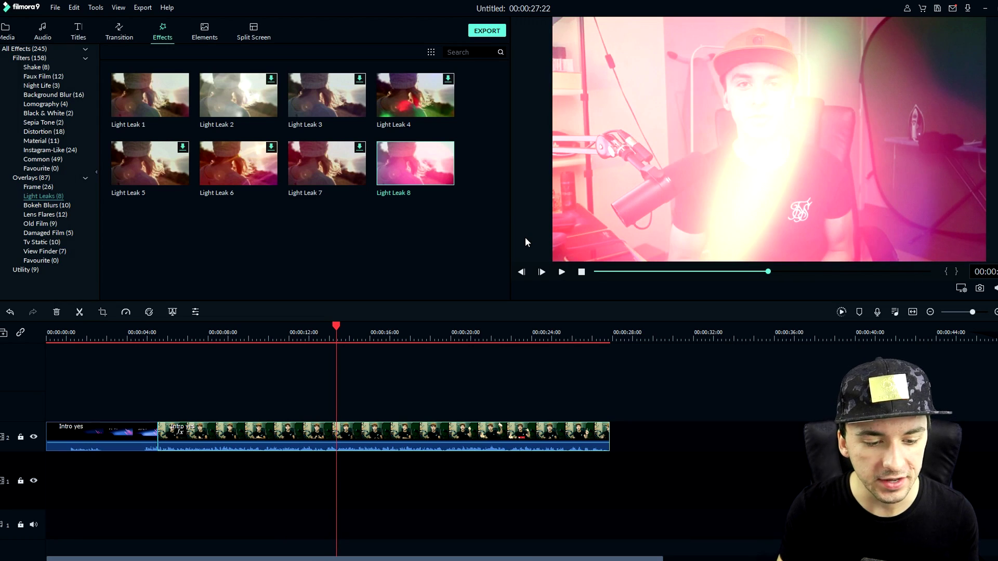
key(ctrl+z)
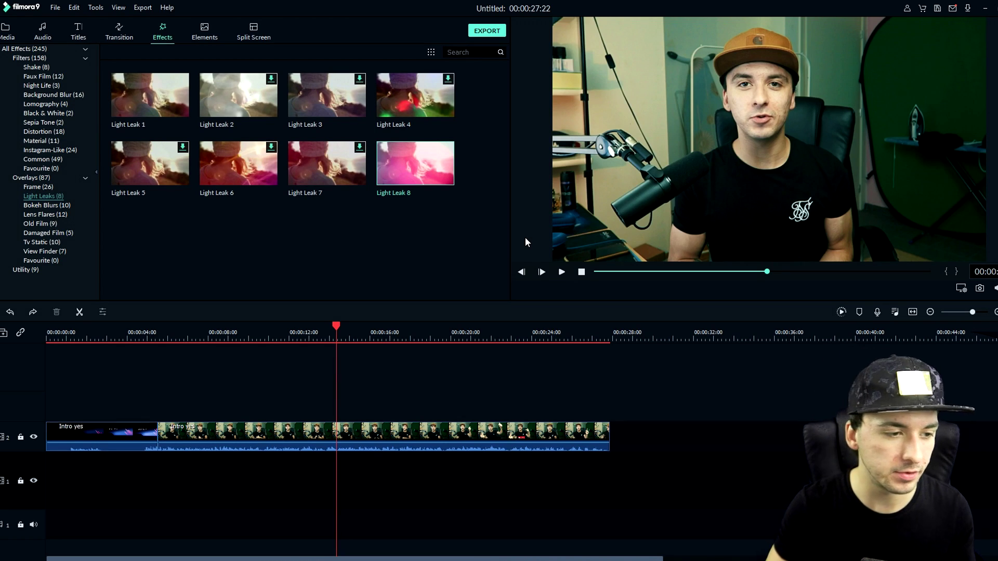
Try the Bokeh Blur 3 overlay on the second Intro yes clip, play it from about 14 seconds and undo it.
click(375, 338)
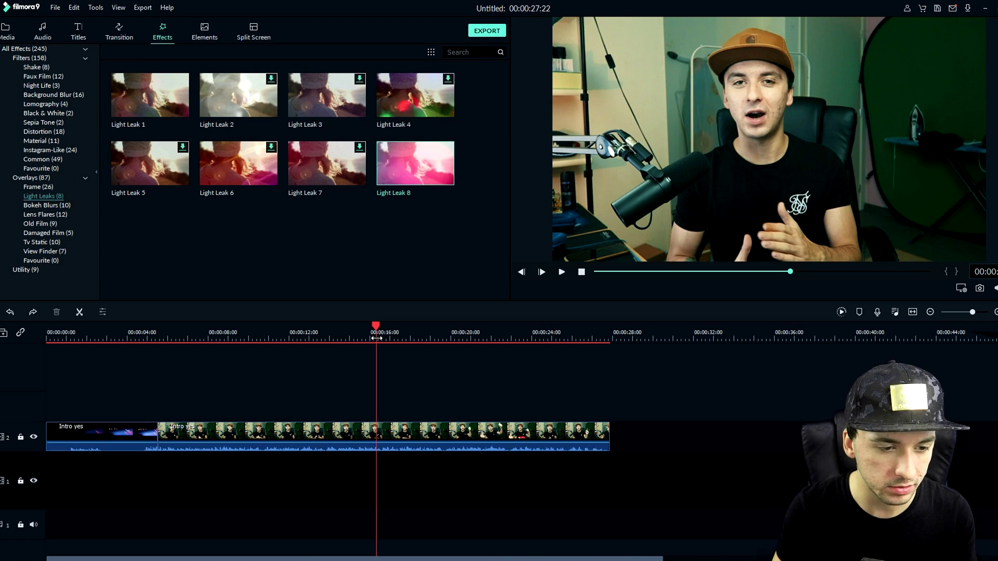
click(259, 332)
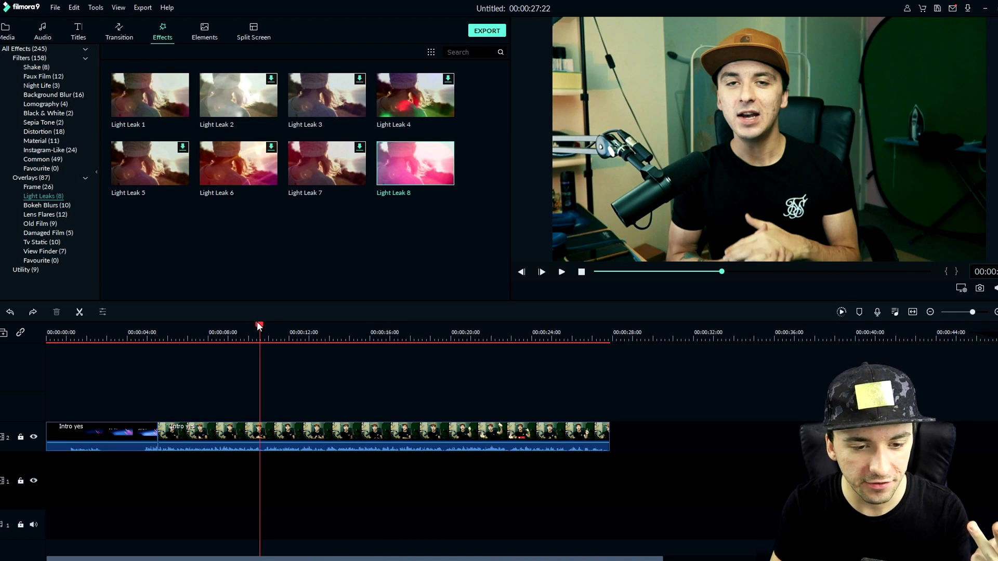
click(47, 206)
drag(325, 104, 290, 433)
click(327, 330)
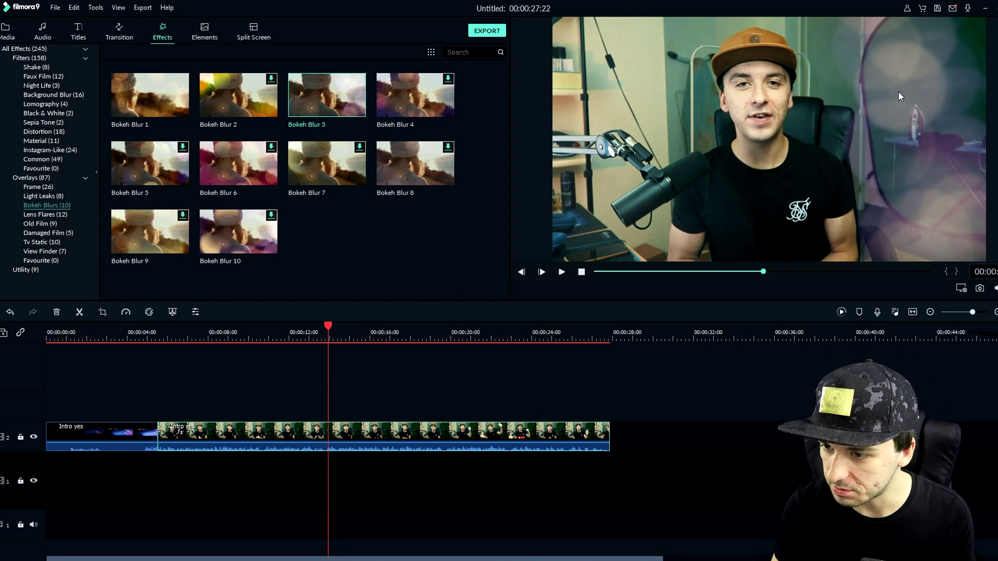
key(space)
key(ctrl+z)
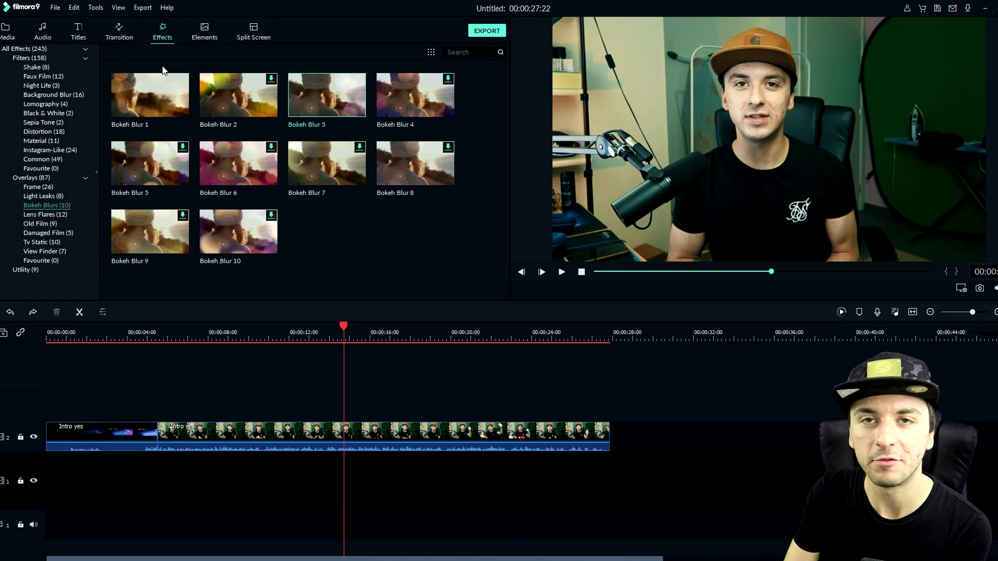
Insert Element Travel 1 from the Journey elements into the second Intro yes clip at about 9 seconds.
click(204, 37)
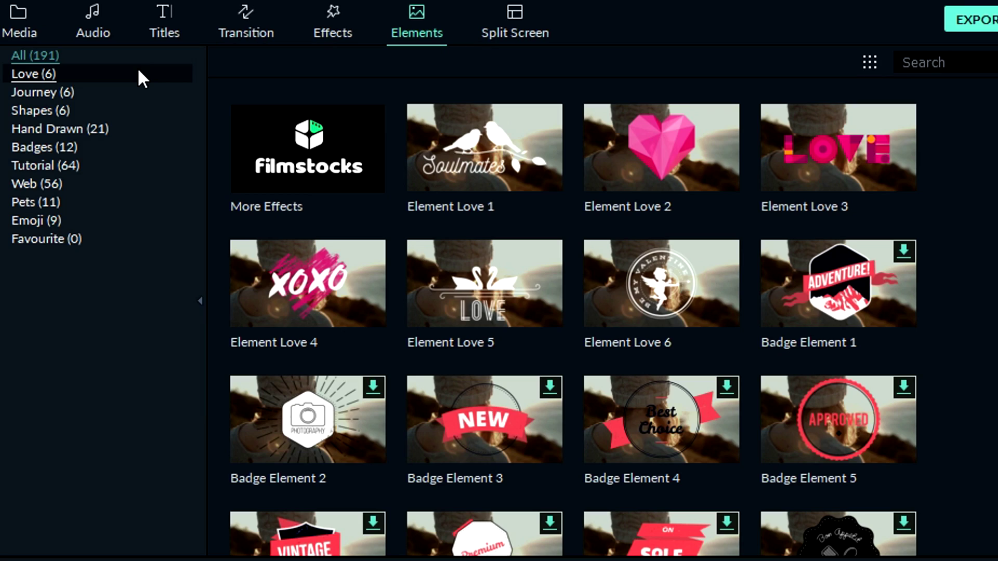
click(66, 57)
click(118, 97)
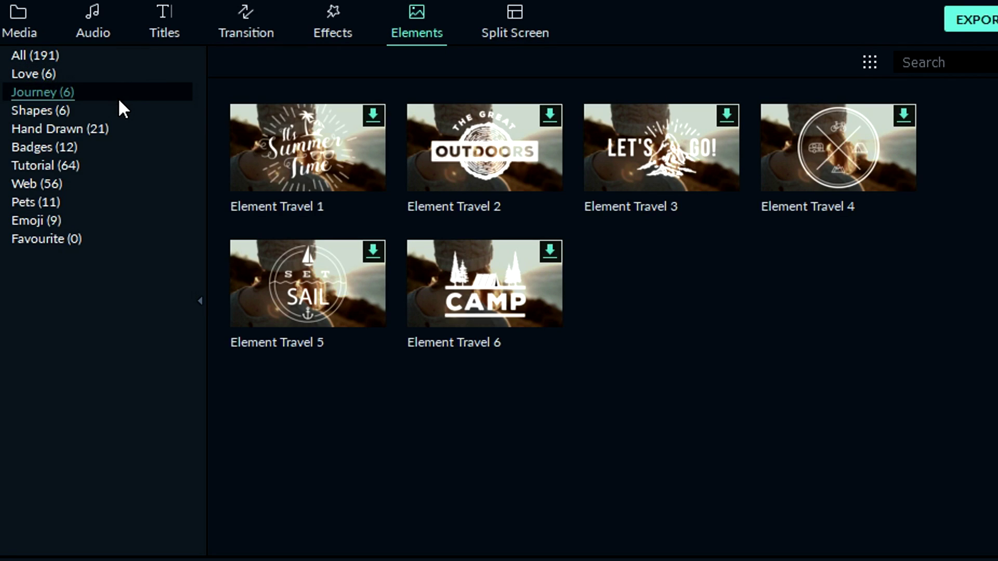
click(260, 197)
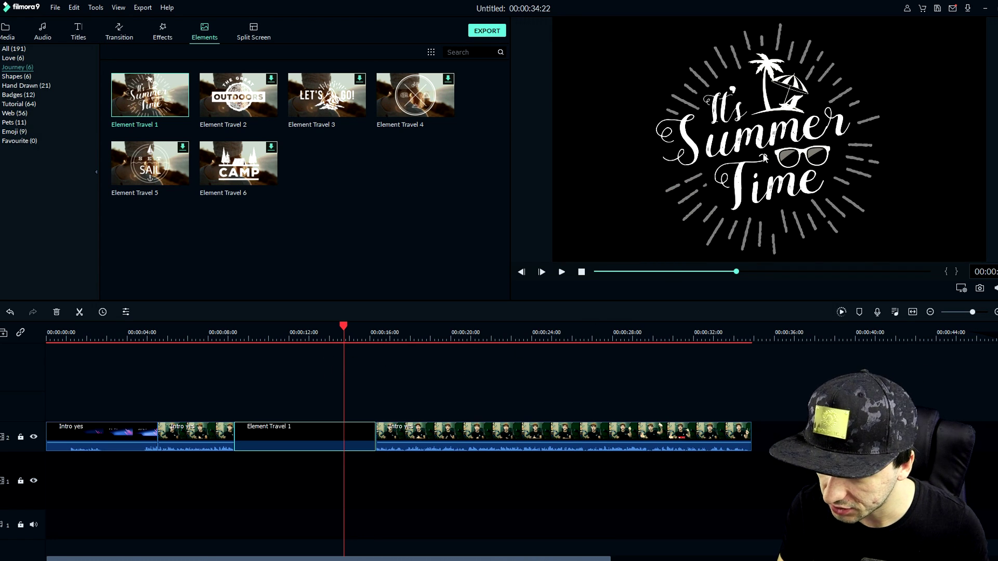
Open the Element Travel 1 clip's properties and look through its Video, Color and Motion settings.
click(764, 157)
double_click(740, 122)
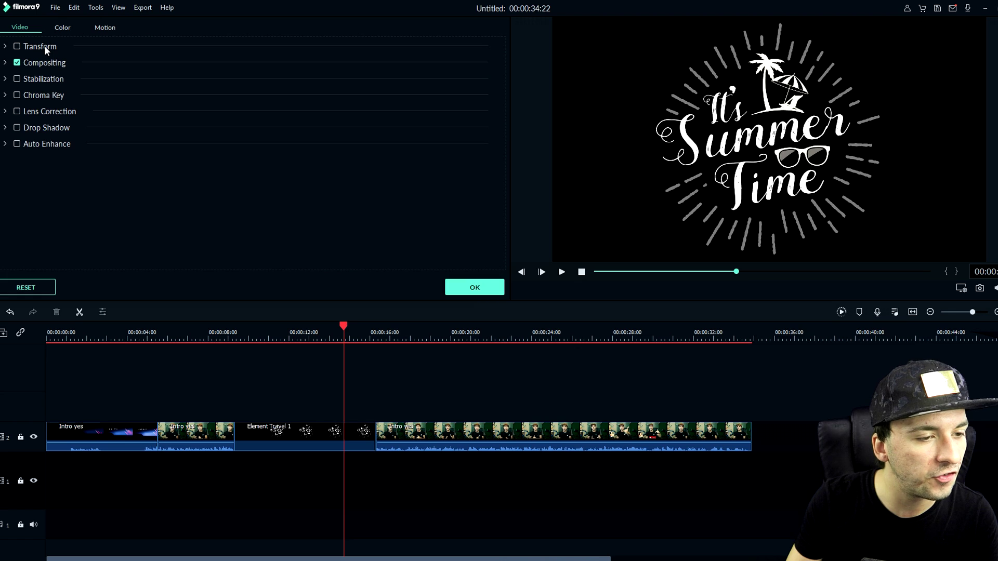
click(61, 27)
click(102, 27)
click(19, 28)
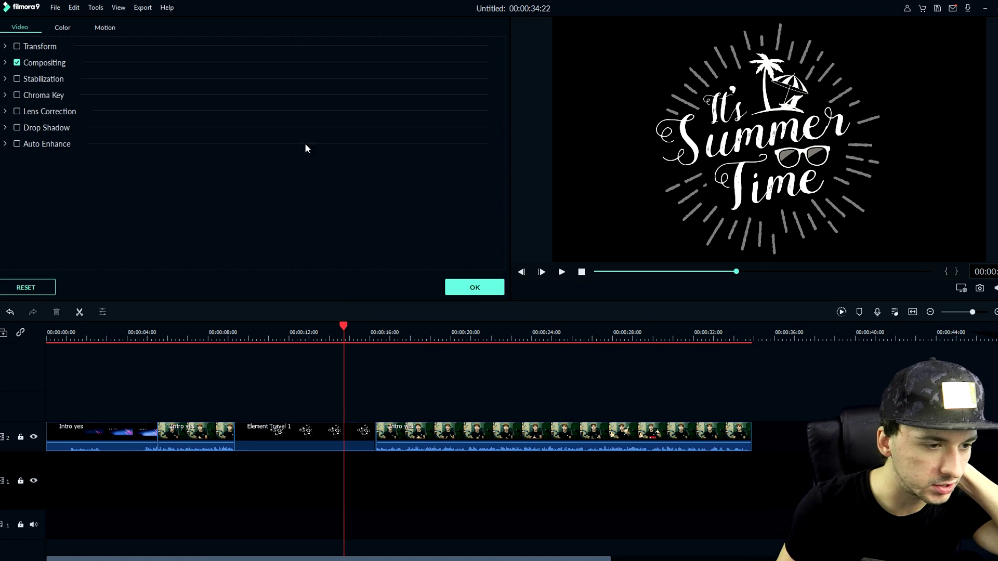
click(473, 286)
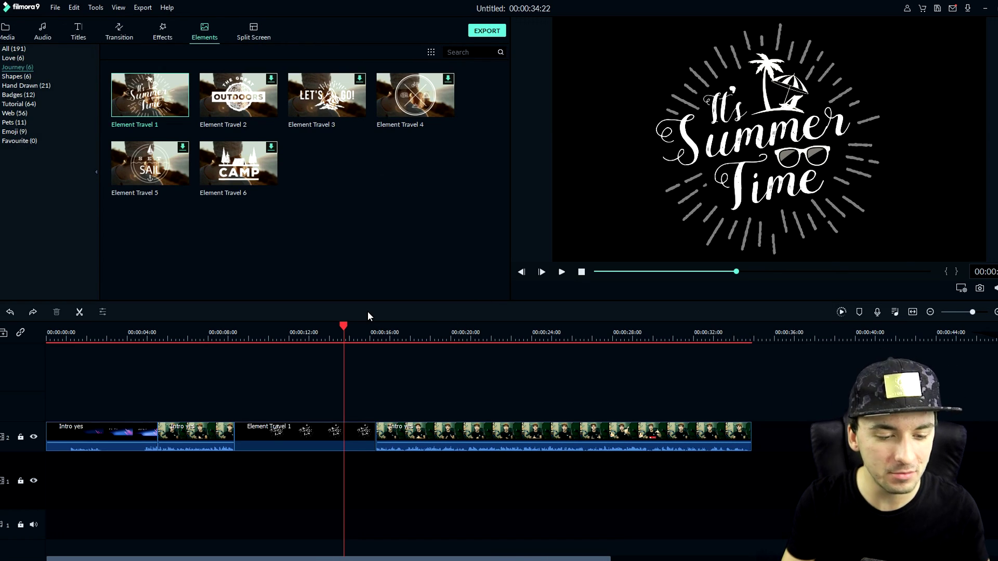
Move the playhead to about 16 seconds and delete the Element Travel 1 clip from the timeline.
click(367, 331)
click(367, 331)
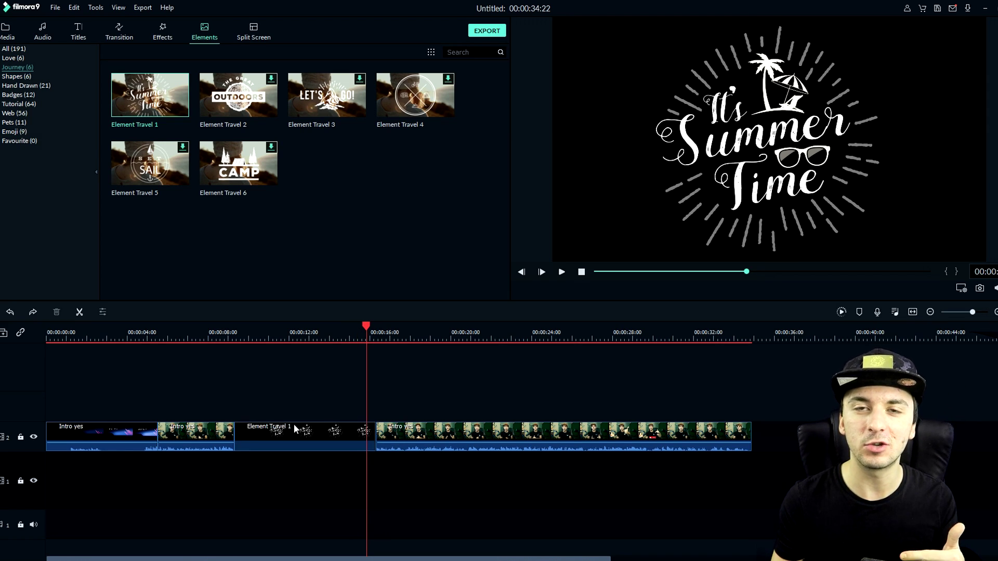
click(314, 439)
key(Delete)
Preview the two-pane split screen templates, insert Split Screen 2 into the timeline at about 9 seconds and open its settings.
click(260, 41)
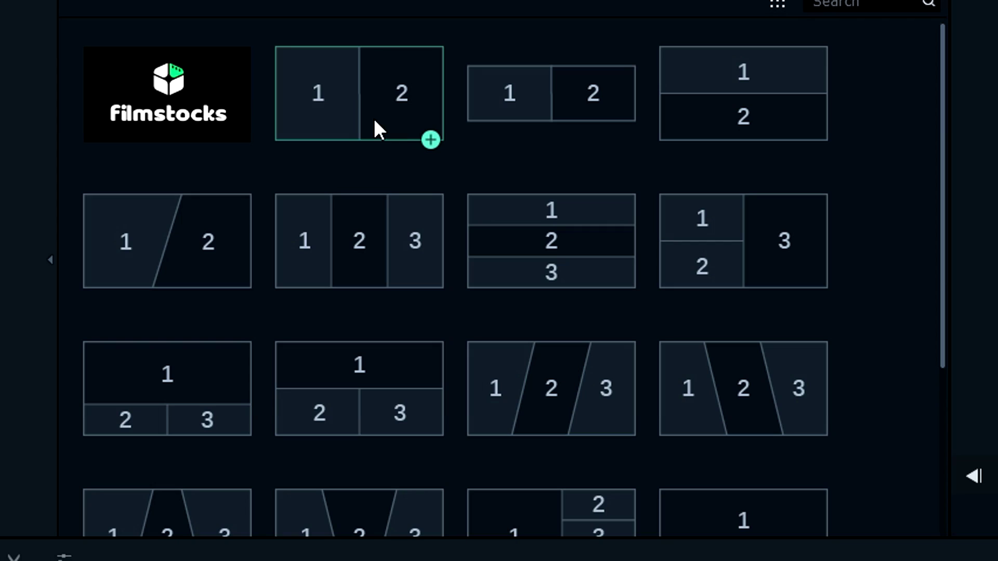
click(249, 110)
click(504, 111)
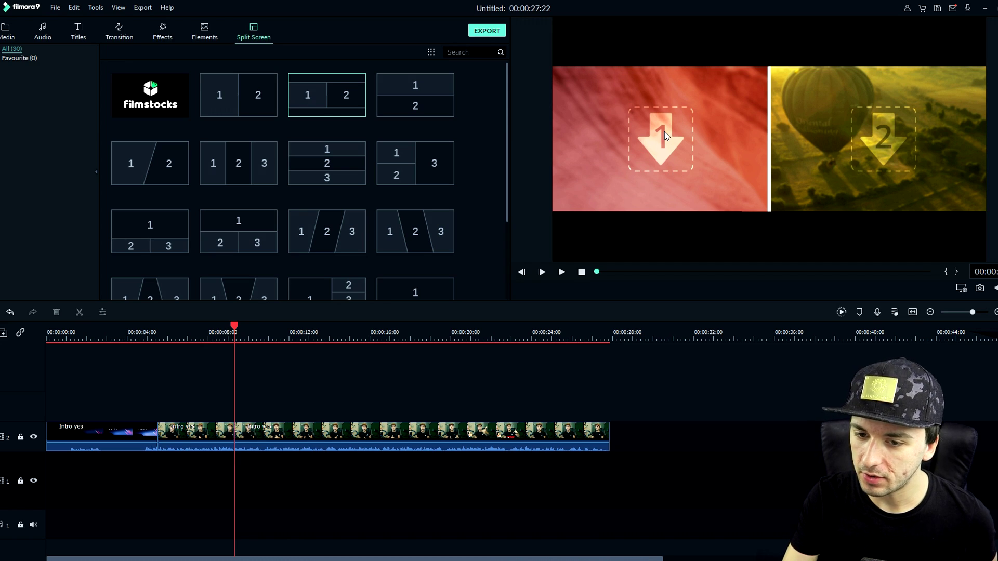
drag(320, 99, 229, 431)
drag(229, 431, 229, 431)
double_click(252, 436)
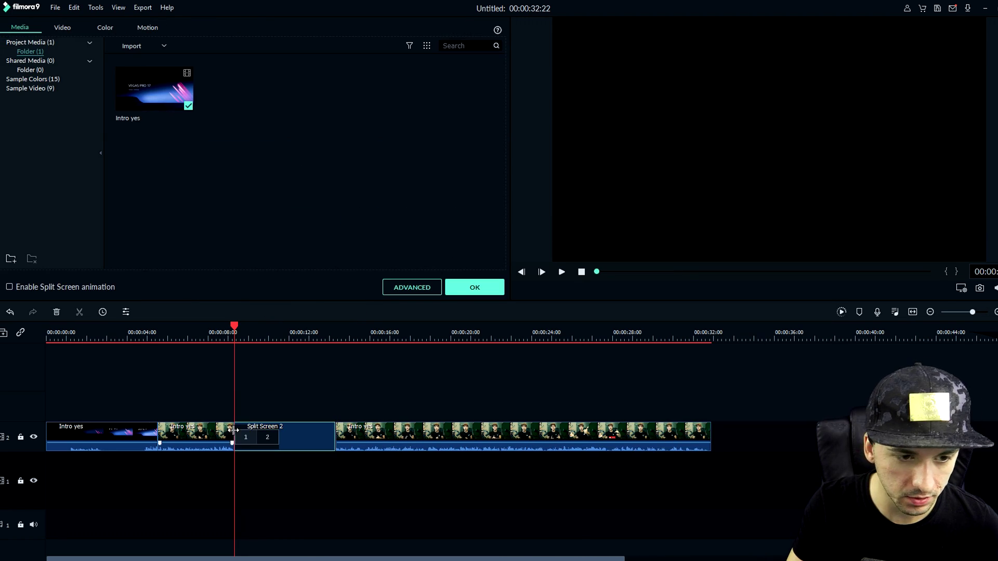
Scale down the short Intro yes clip on track 3 and fit it over pane 1 of the split screen in the preview.
drag(553, 261, 803, 120)
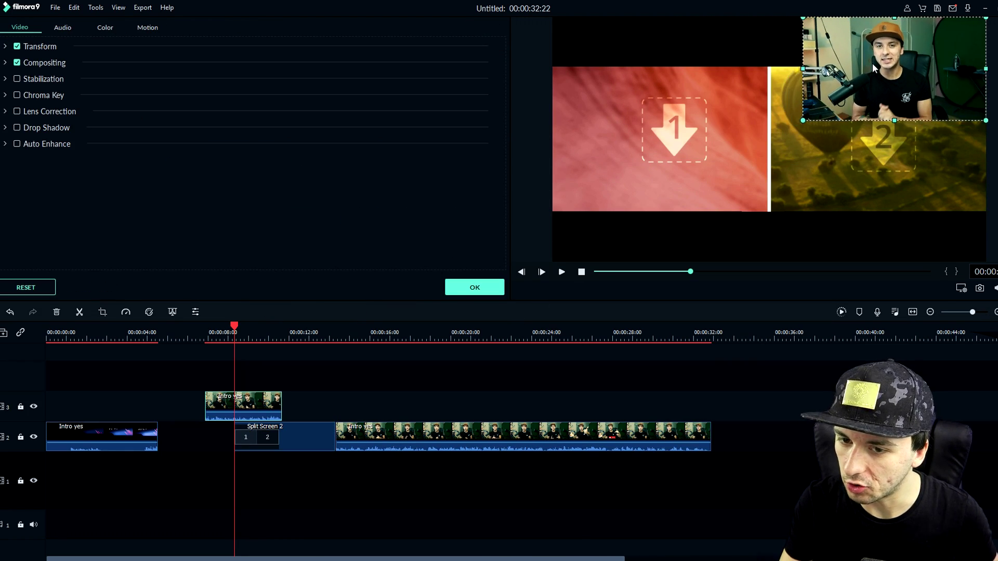
drag(871, 63, 612, 114)
drag(726, 172, 798, 211)
drag(763, 160, 756, 159)
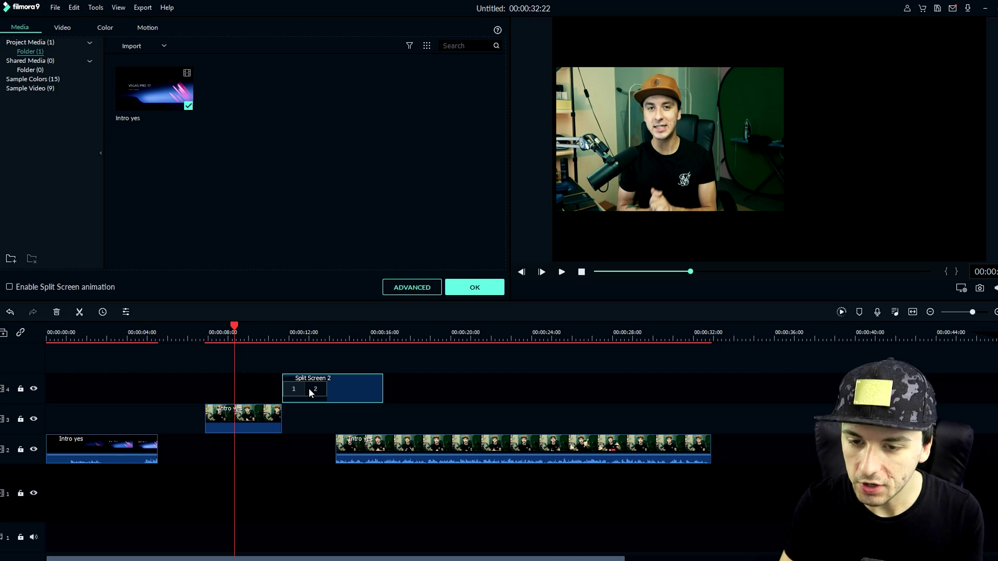
Move Split Screen 2 along track 4 to start at about 8.5 seconds above the Intro yes clip and select its pane 1.
drag(329, 388, 263, 388)
click(666, 130)
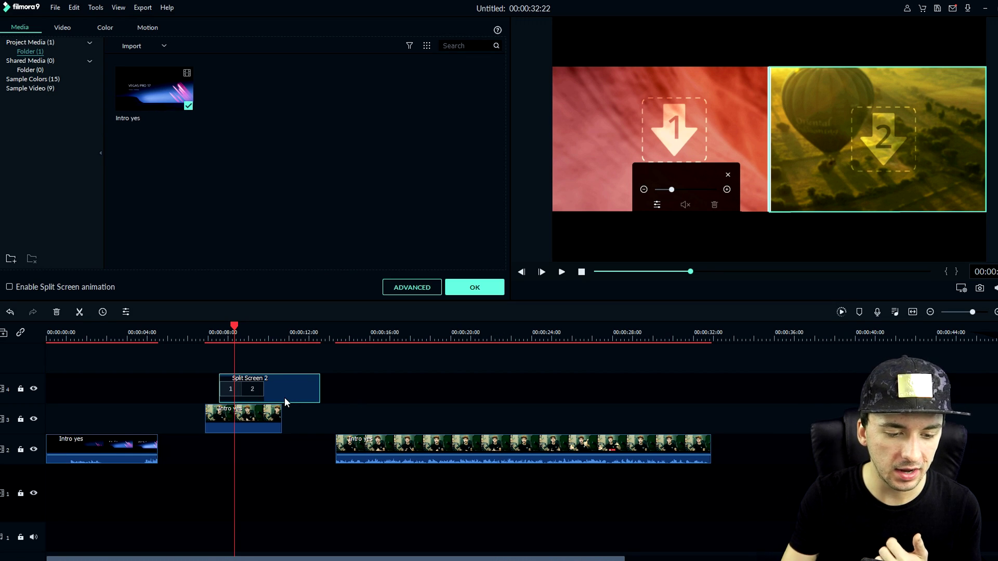
click(249, 425)
Delete Split Screen 2 and the track 3 Intro yes clip, close the clip settings and move the playhead to about 15 seconds.
click(264, 389)
key(Delete)
click(240, 413)
key(Delete)
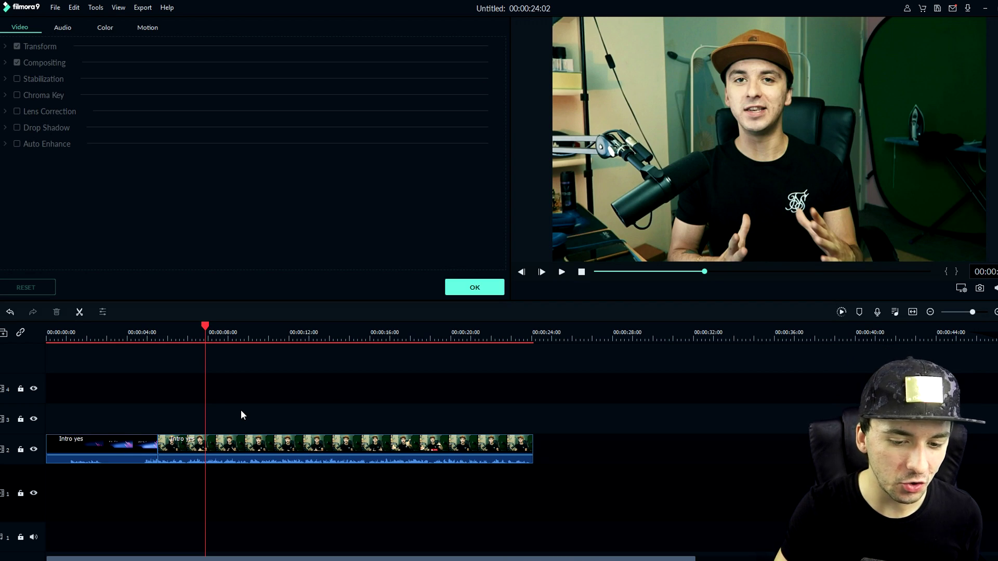
click(459, 289)
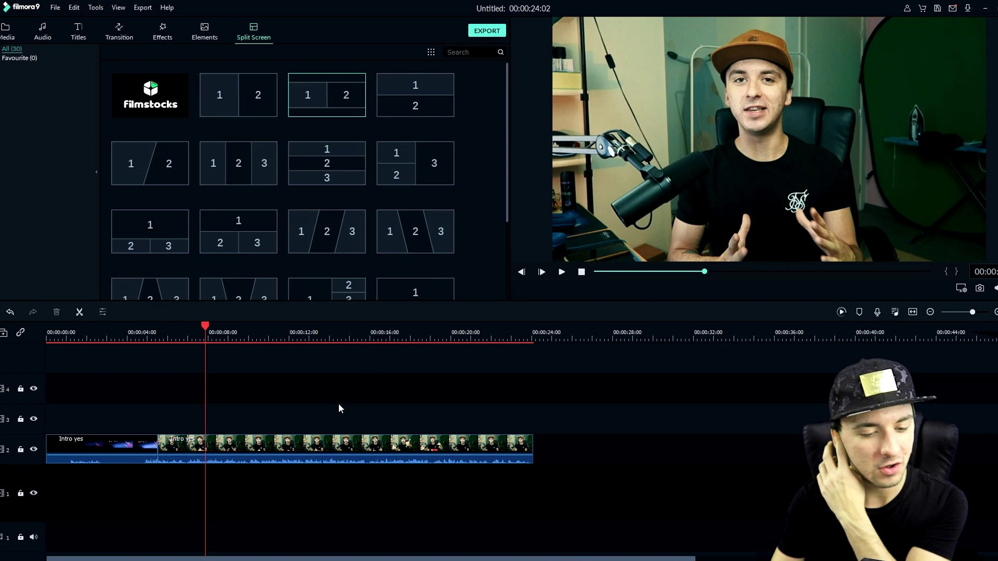
click(353, 333)
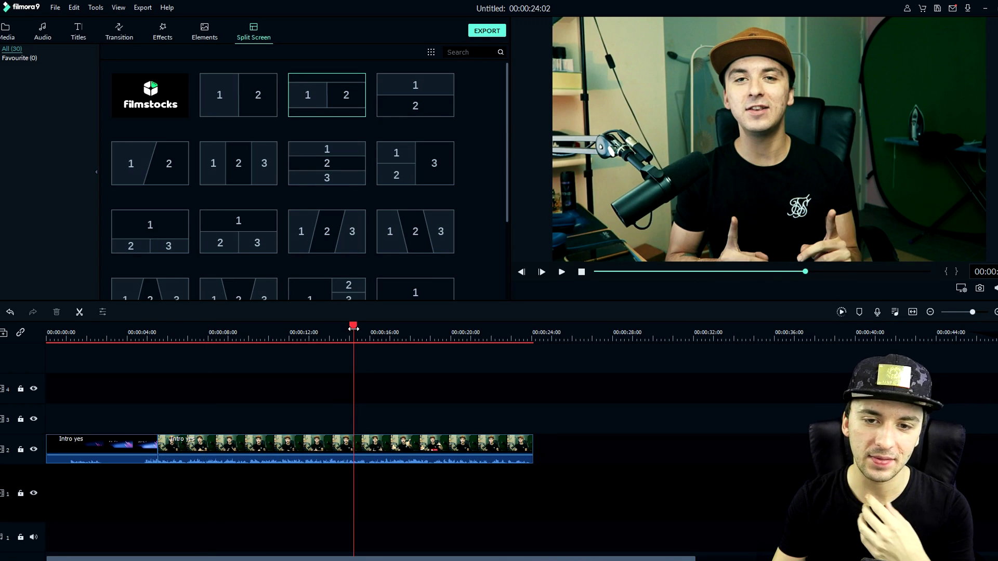